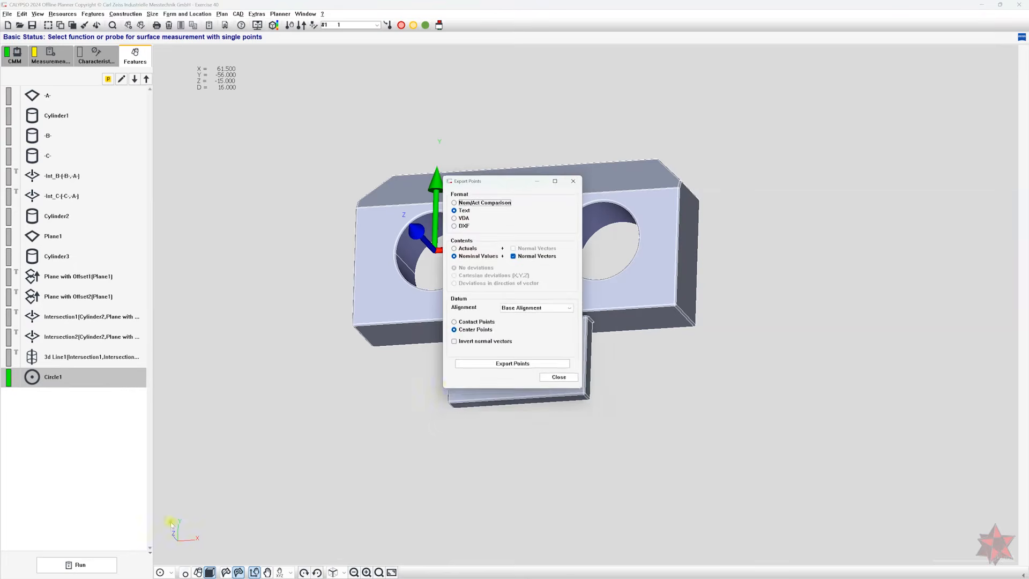
Try the Nom/Act Comparison export format, toggling point numbers, actuals, nominal values and their normal vectors
{"action": "left_click_drag", "start_coordinate": [504, 175], "coordinate": [310, 160]}
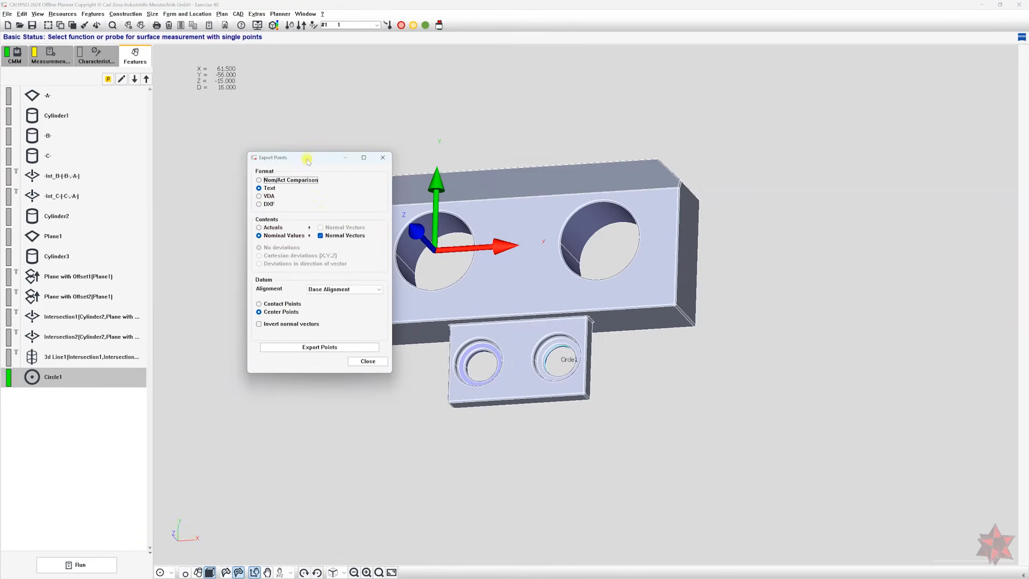
{"action": "left_click", "coordinate": [258, 180]}
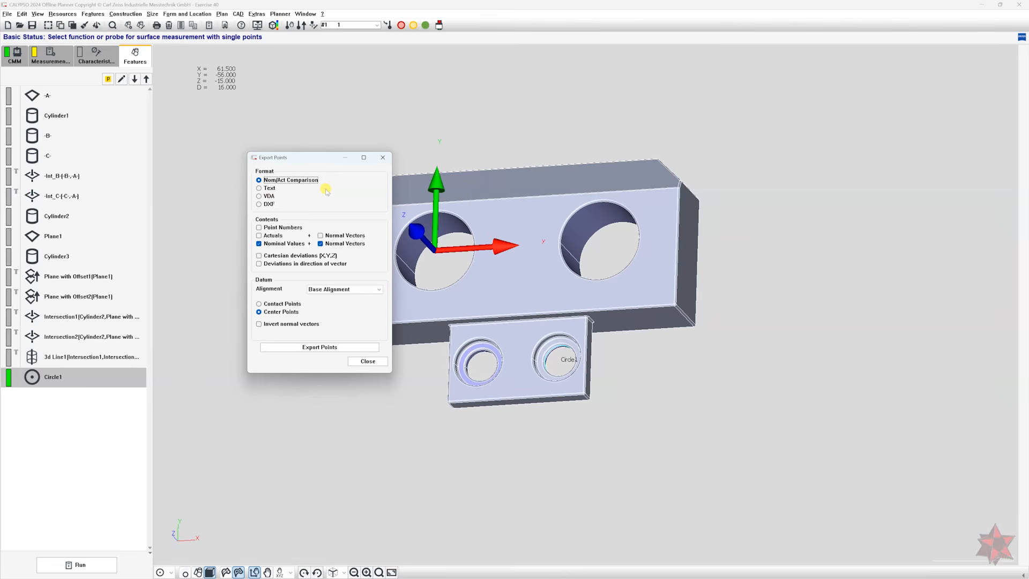
{"action": "left_click", "coordinate": [259, 227]}
{"action": "left_click", "coordinate": [261, 236]}
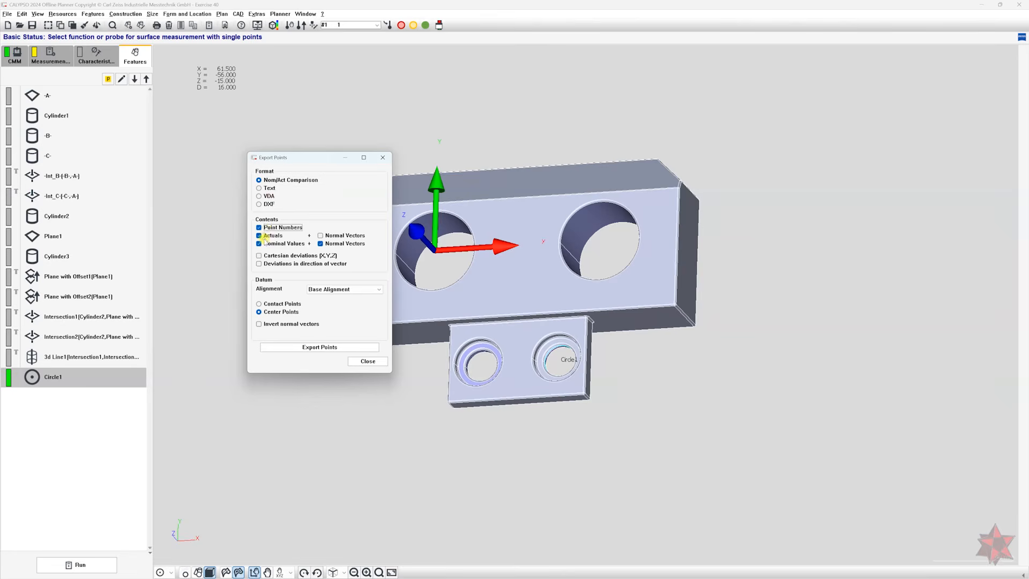
{"action": "left_click", "coordinate": [261, 236]}
{"action": "left_click", "coordinate": [261, 244]}
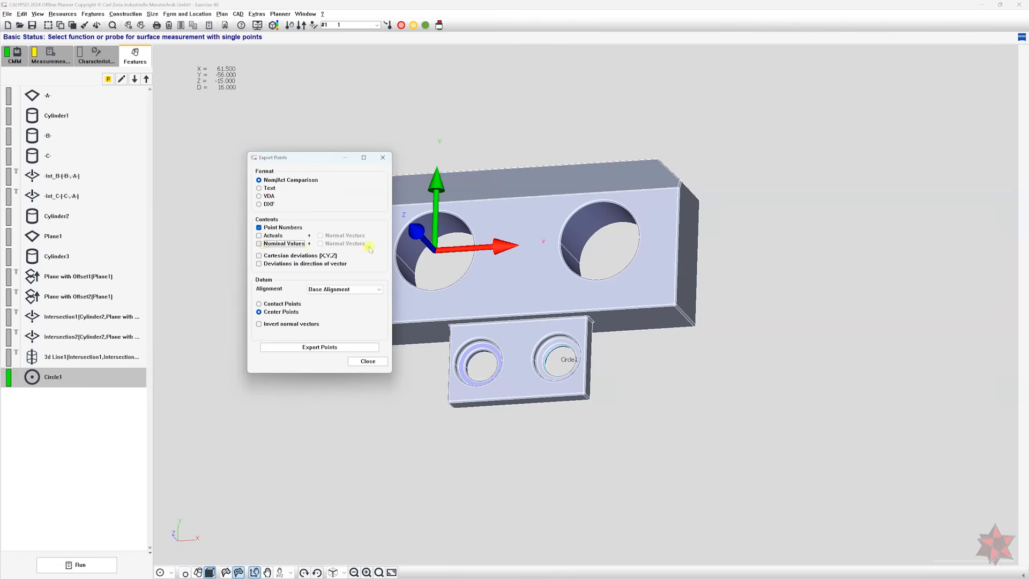
{"action": "left_click", "coordinate": [268, 245]}
{"action": "left_click", "coordinate": [267, 236]}
{"action": "left_click", "coordinate": [349, 235]}
{"action": "left_click", "coordinate": [347, 244]}
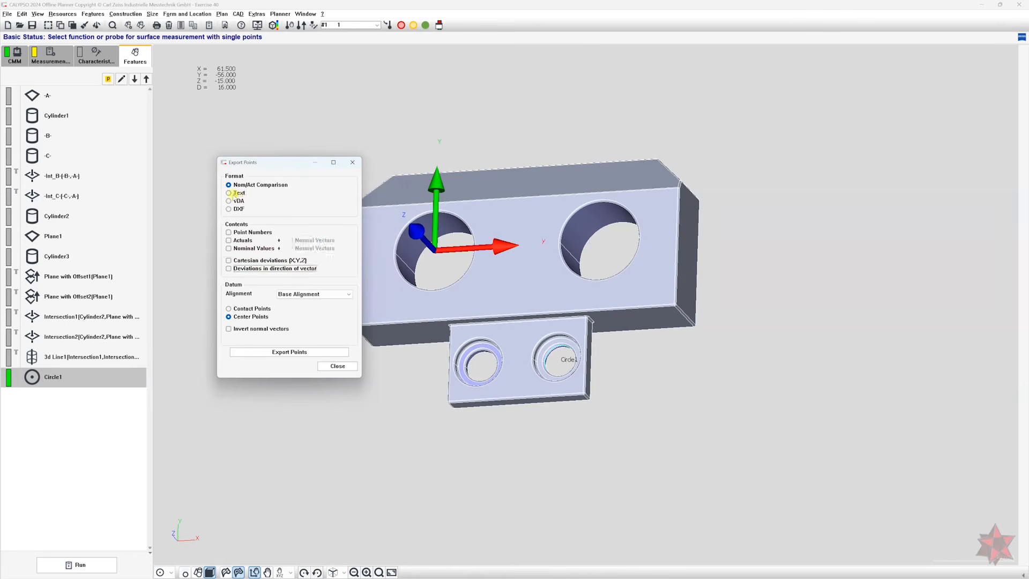
Try the VDA export format for the circle's points and return to Text
{"action": "left_click", "coordinate": [238, 193]}
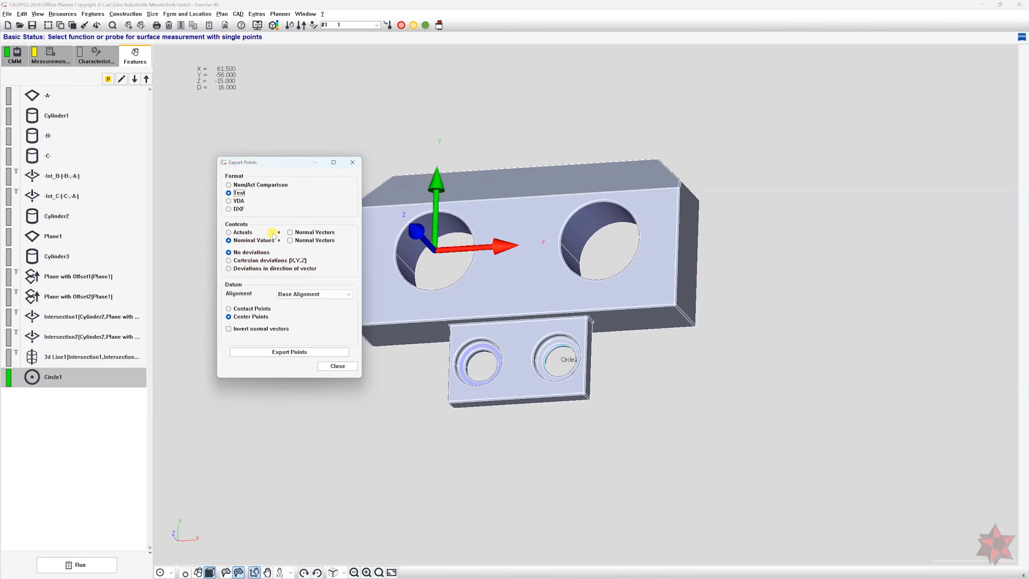
{"action": "left_click", "coordinate": [236, 199]}
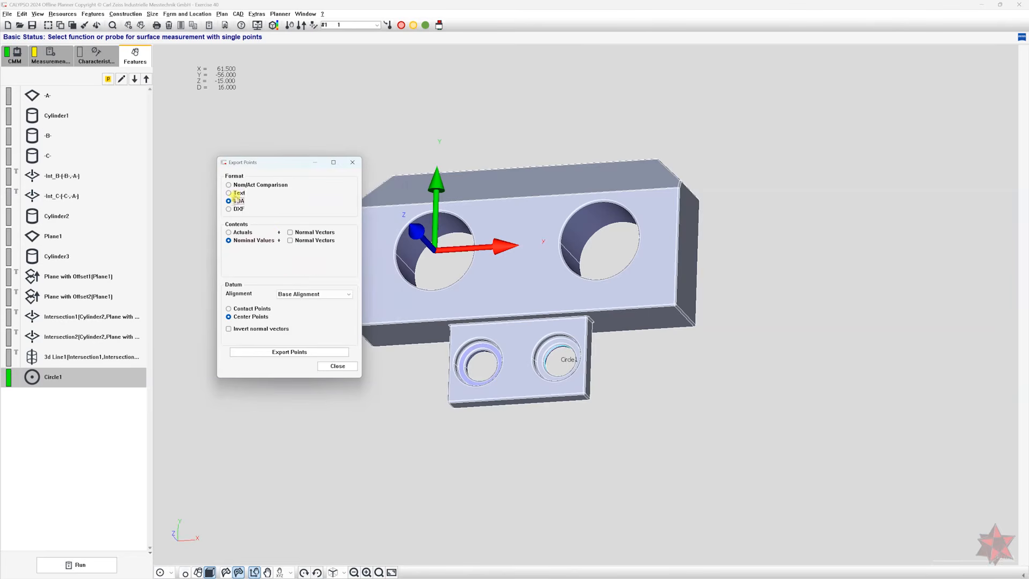
{"action": "left_click", "coordinate": [236, 194]}
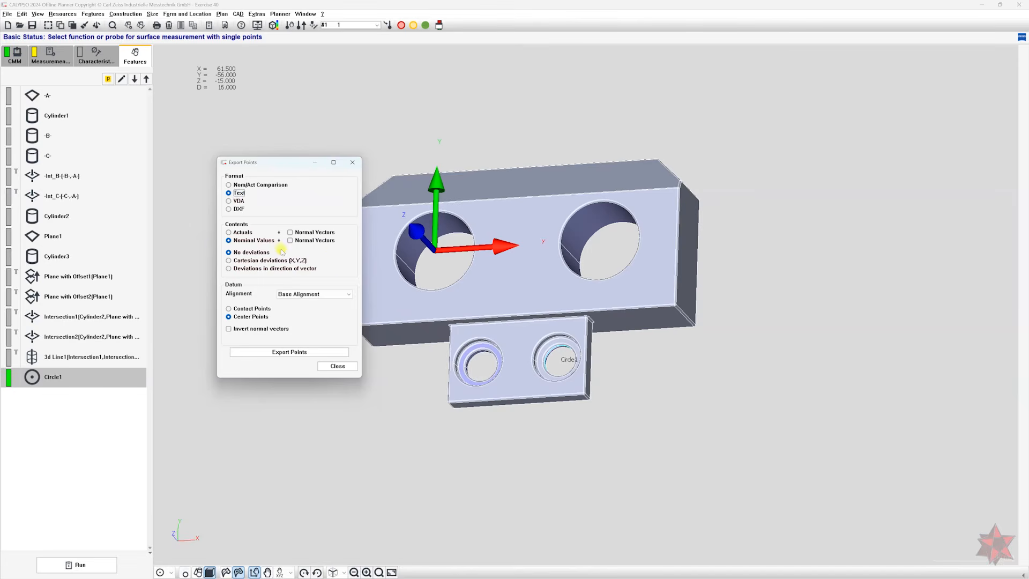
Try actuals and nominal values with normal vectors as Text contents, and check the DXF format
{"action": "left_click", "coordinate": [241, 232]}
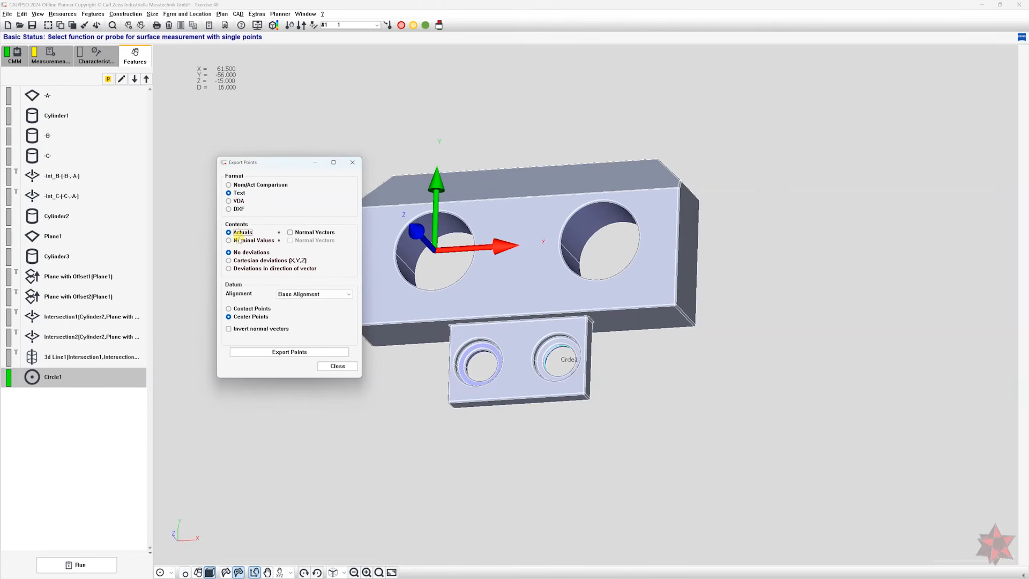
{"action": "left_click", "coordinate": [292, 233]}
{"action": "left_click", "coordinate": [241, 241]}
{"action": "left_click", "coordinate": [291, 241]}
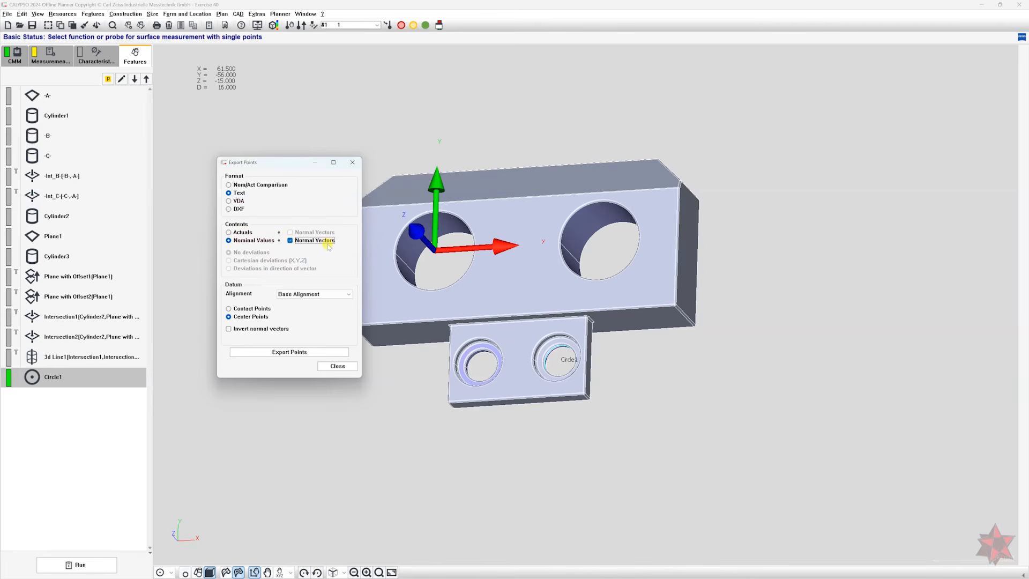
{"action": "left_click", "coordinate": [239, 232]}
{"action": "left_click", "coordinate": [241, 240]}
{"action": "left_click", "coordinate": [229, 209]}
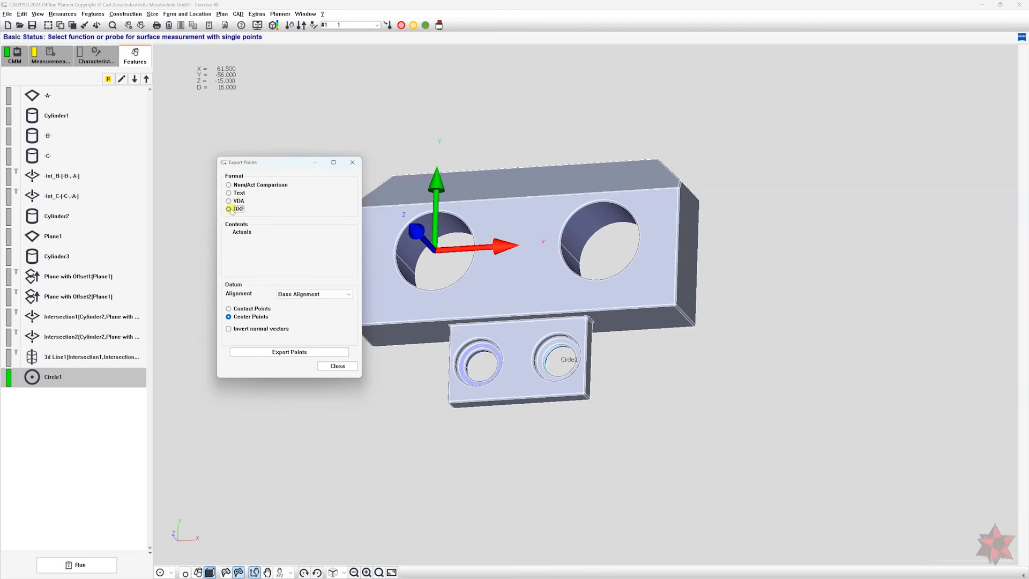
{"action": "left_click", "coordinate": [229, 209]}
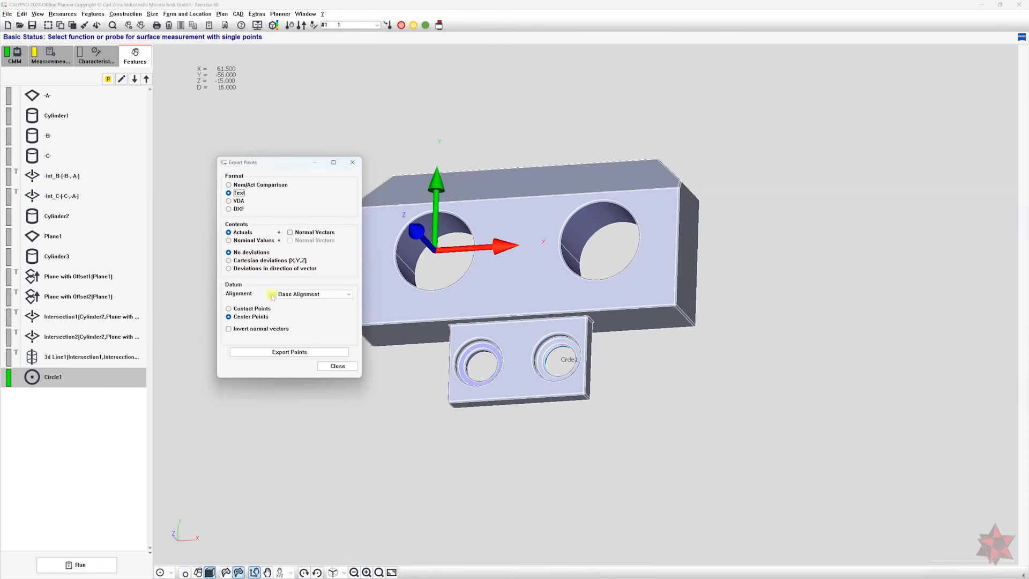
Try the Alignment datum for the point export and return to Base Alignment
{"action": "left_click", "coordinate": [322, 295]}
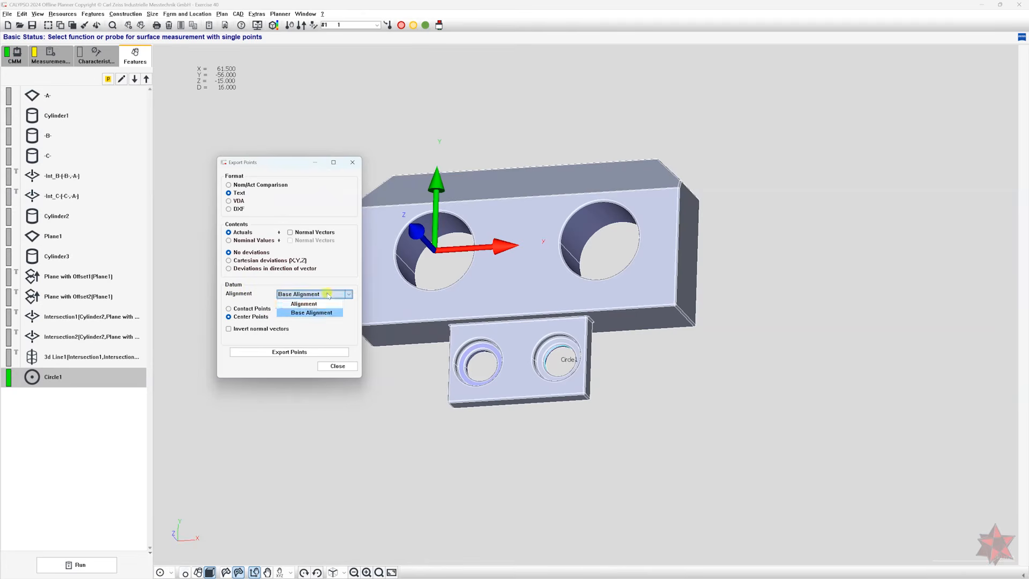
{"action": "left_click", "coordinate": [316, 304]}
{"action": "left_click", "coordinate": [316, 294]}
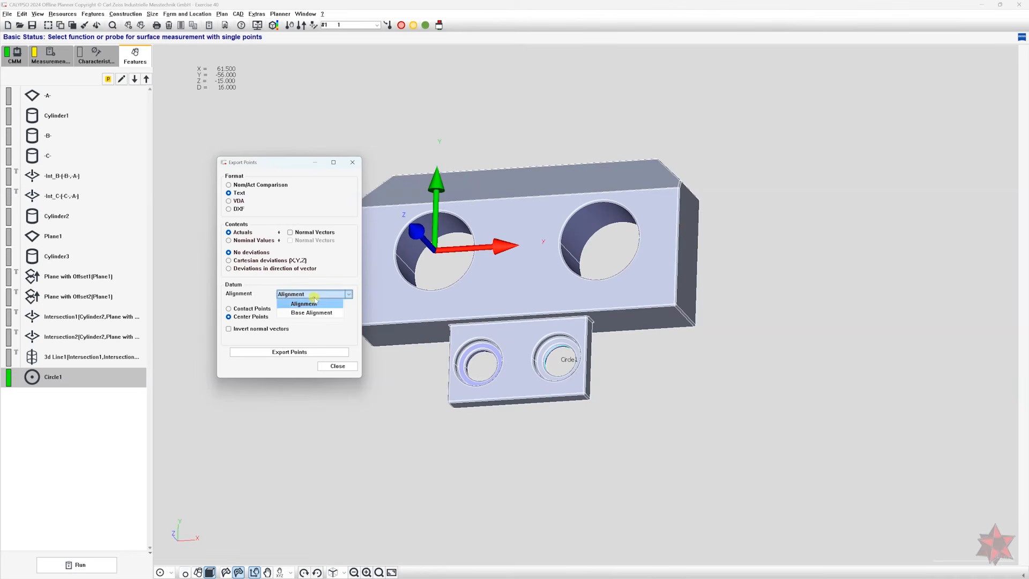
{"action": "left_click", "coordinate": [309, 312]}
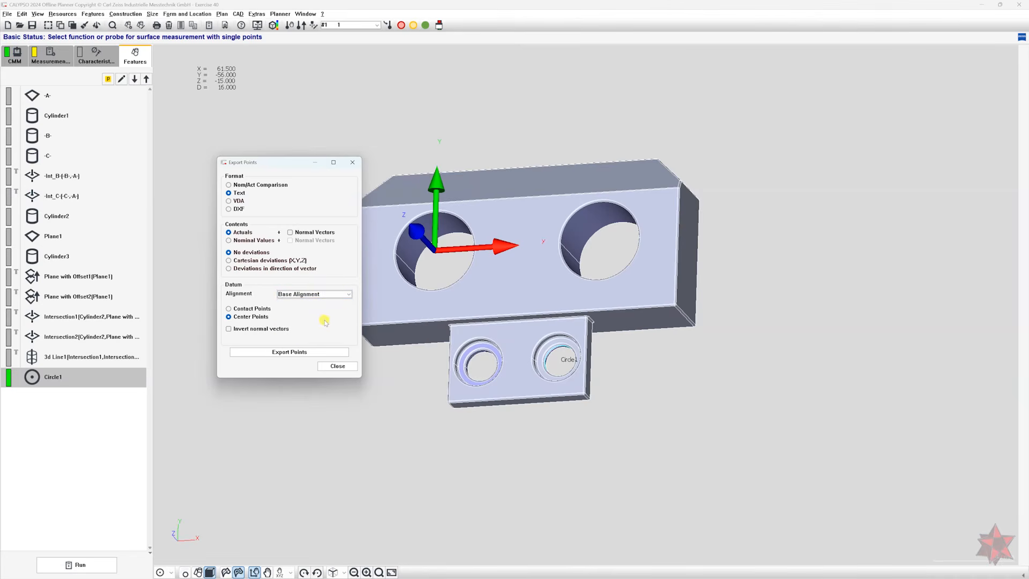
Try contact points and center points as the export reference, and enable inverted normal vectors
{"action": "left_click", "coordinate": [253, 309]}
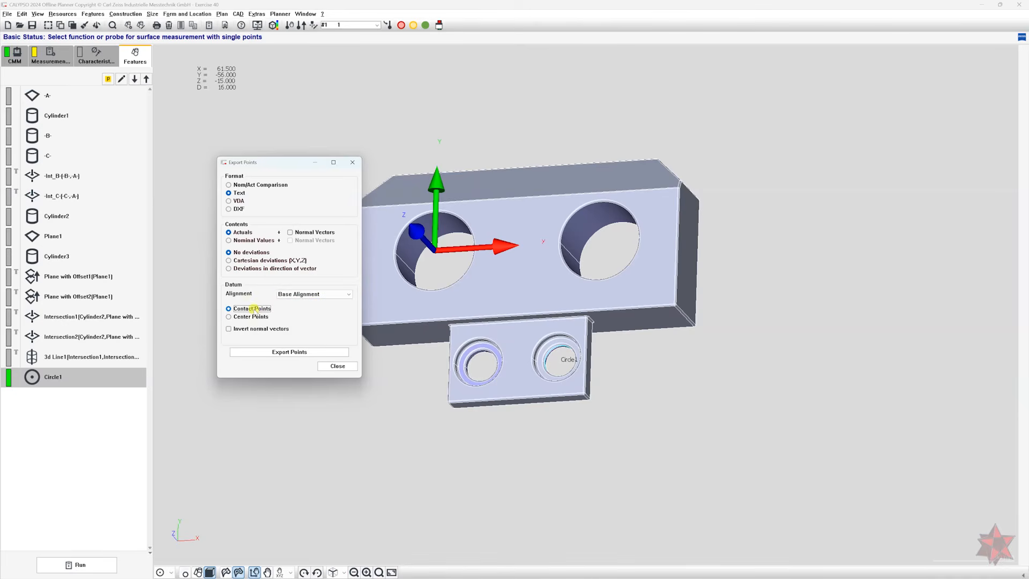
{"action": "left_click", "coordinate": [255, 316]}
{"action": "left_click", "coordinate": [274, 330]}
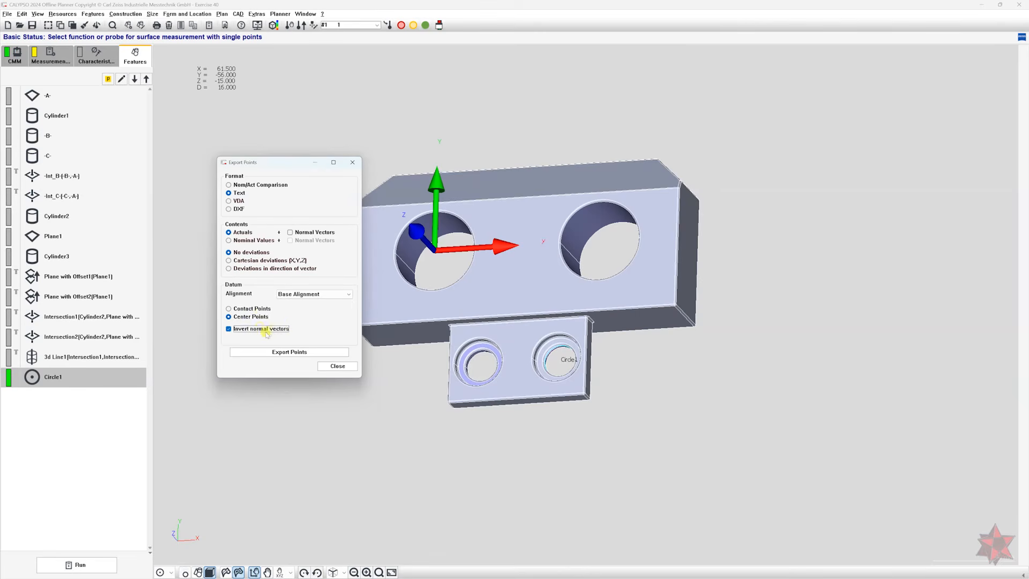
Configure a Text export of nominal values with normal vectors, using contact points without inverted normals
{"action": "left_click", "coordinate": [250, 309]}
{"action": "left_click", "coordinate": [246, 329]}
{"action": "left_click", "coordinate": [238, 193]}
{"action": "left_click", "coordinate": [240, 240]}
{"action": "left_click", "coordinate": [319, 241]}
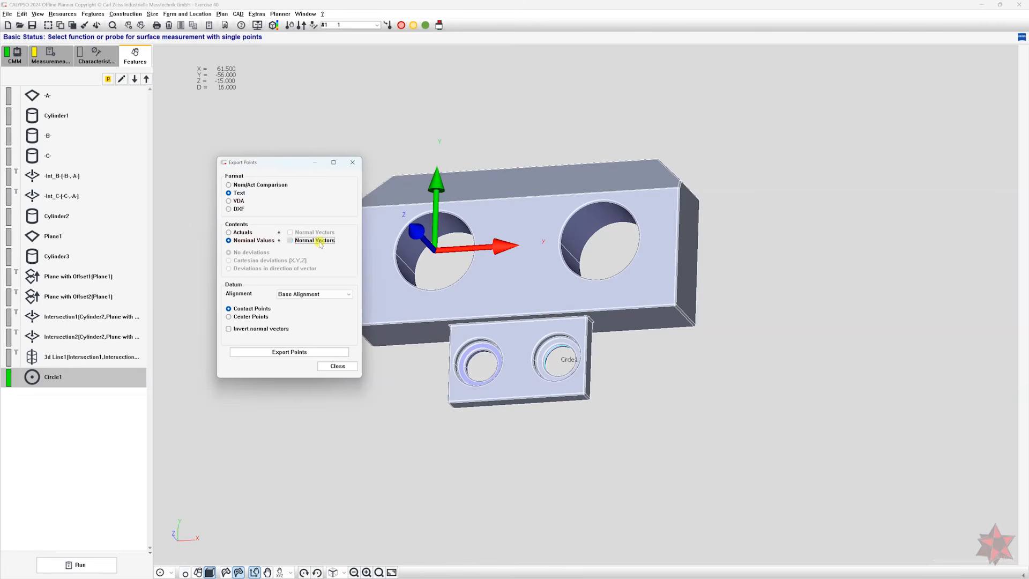
{"action": "left_click", "coordinate": [230, 308]}
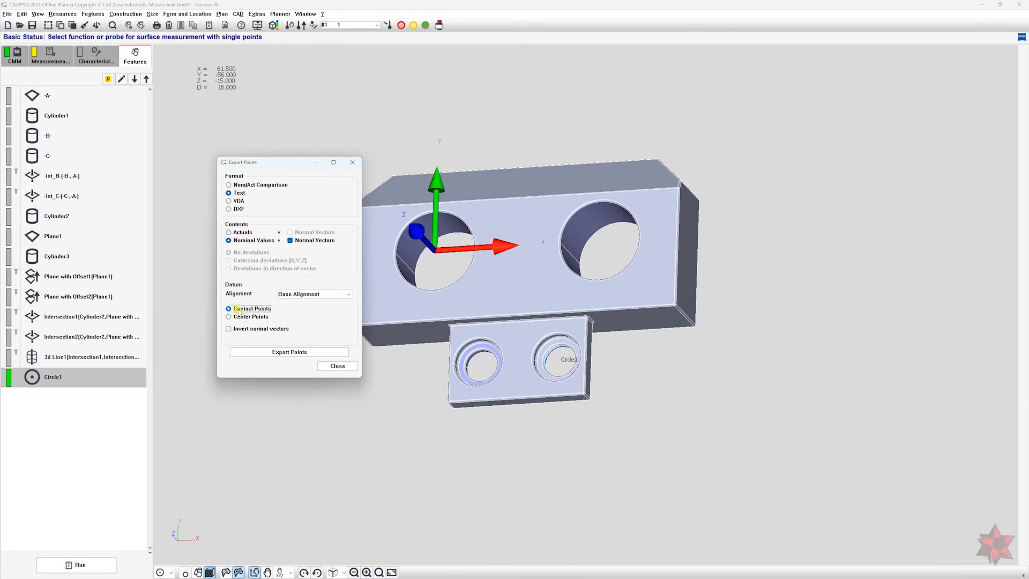
Export the circle's points to the Desktop as the text file "Test export circle" and close the export settings
{"action": "left_click", "coordinate": [285, 352]}
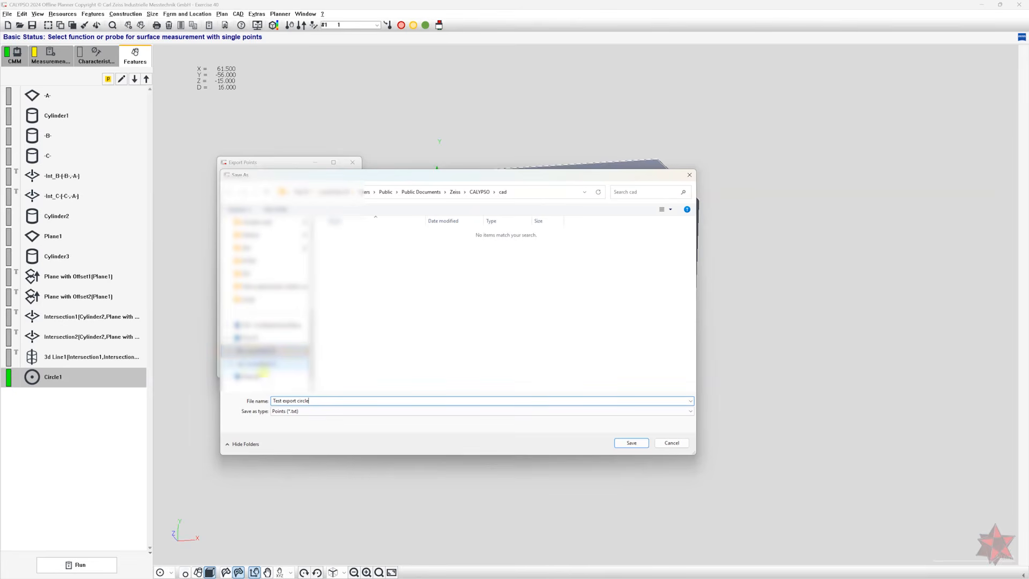
{"action": "scroll", "coordinate": [292, 348], "scroll_direction": "up", "scroll_amount": 5}
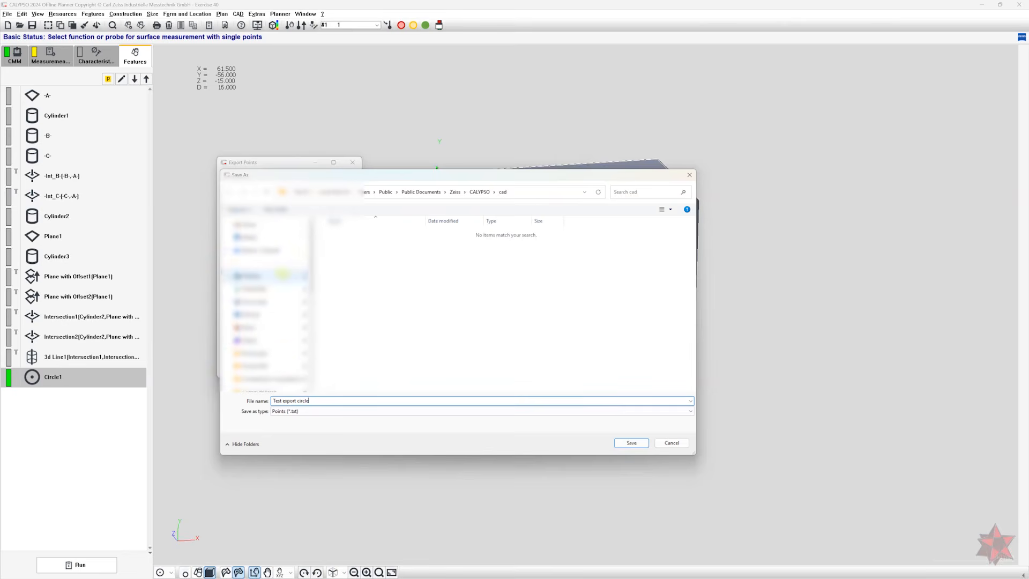
{"action": "left_click", "coordinate": [284, 276]}
{"action": "left_click", "coordinate": [632, 443]}
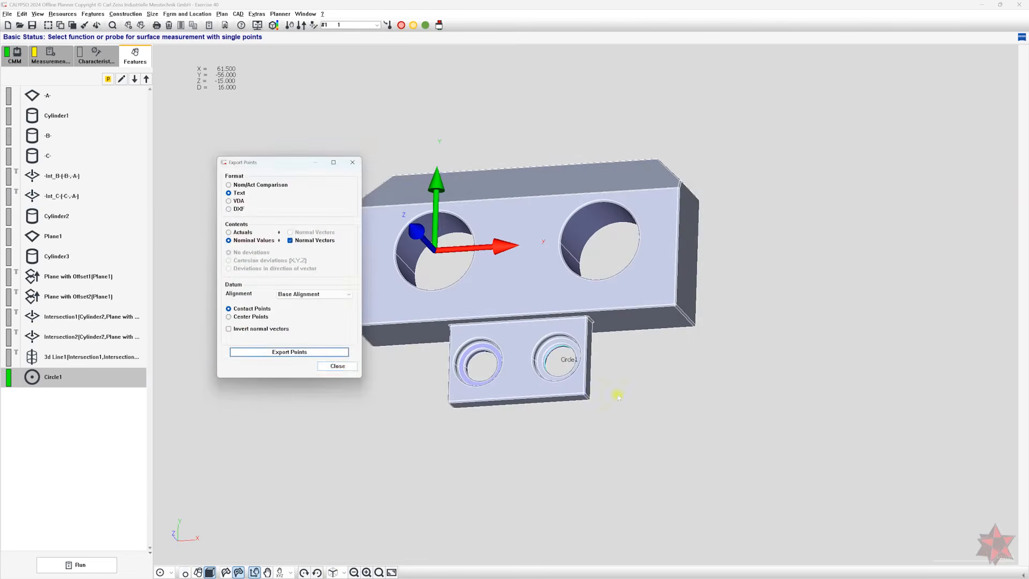
{"action": "left_click", "coordinate": [350, 367]}
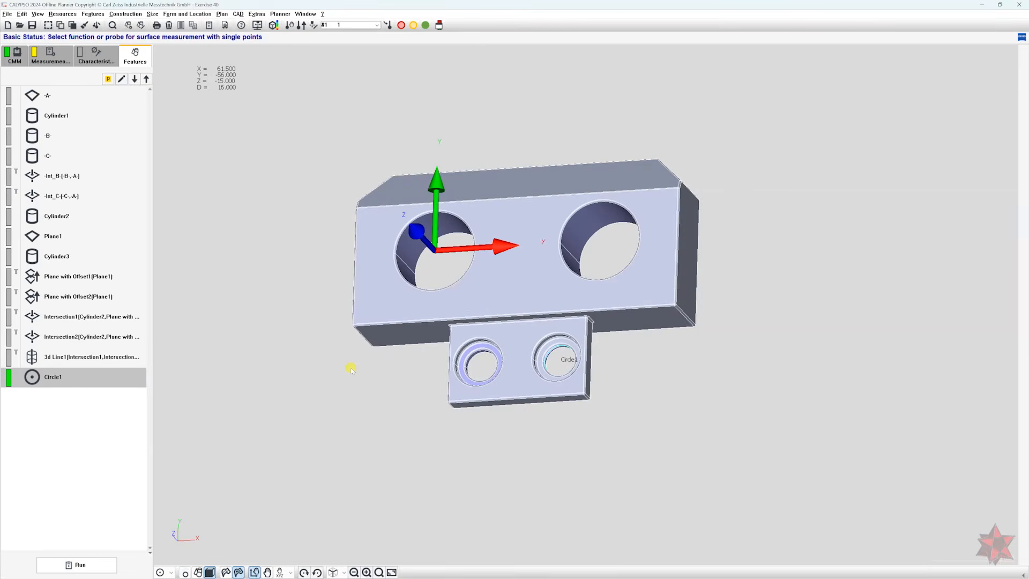
Start creating features from CAD as a point set, with Space Points as the feature type
{"action": "left_click_drag", "start_coordinate": [368, 375], "coordinate": [472, 373]}
{"action": "left_click", "coordinate": [238, 14]}
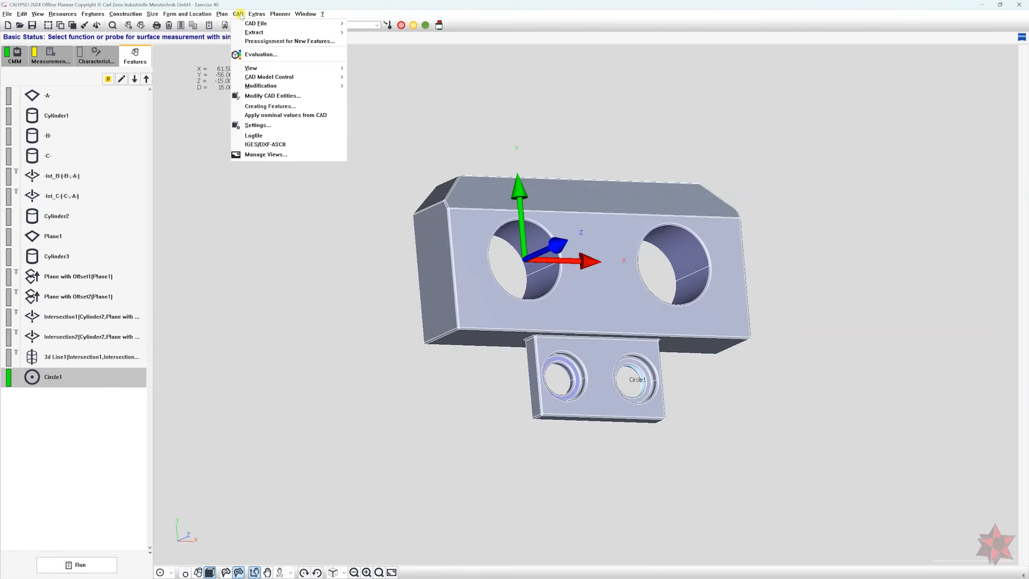
{"action": "left_click", "coordinate": [256, 106]}
{"action": "left_click_drag", "start_coordinate": [79, 52], "coordinate": [308, 120]}
{"action": "left_click", "coordinate": [293, 143]}
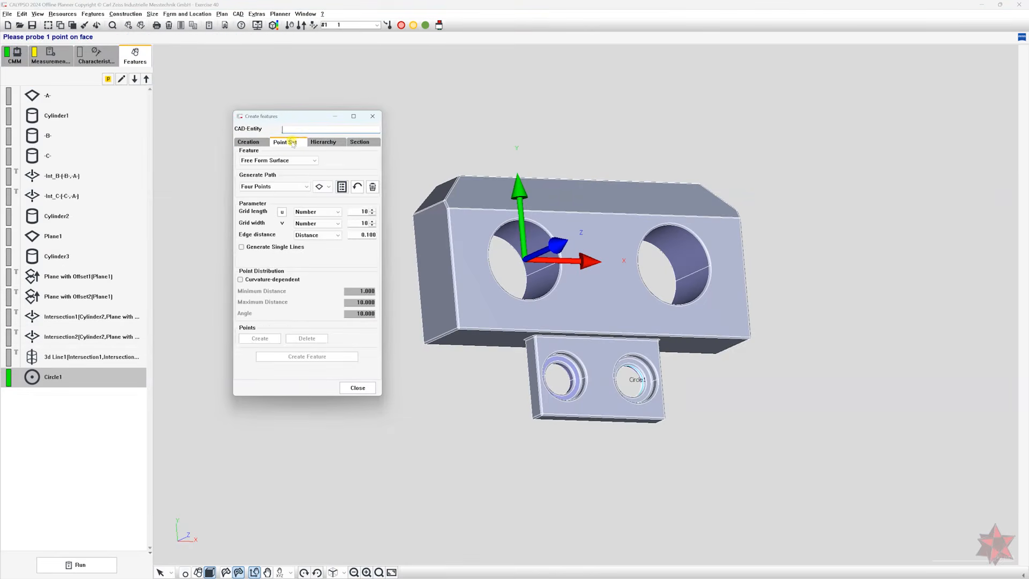
{"action": "left_click", "coordinate": [283, 158]}
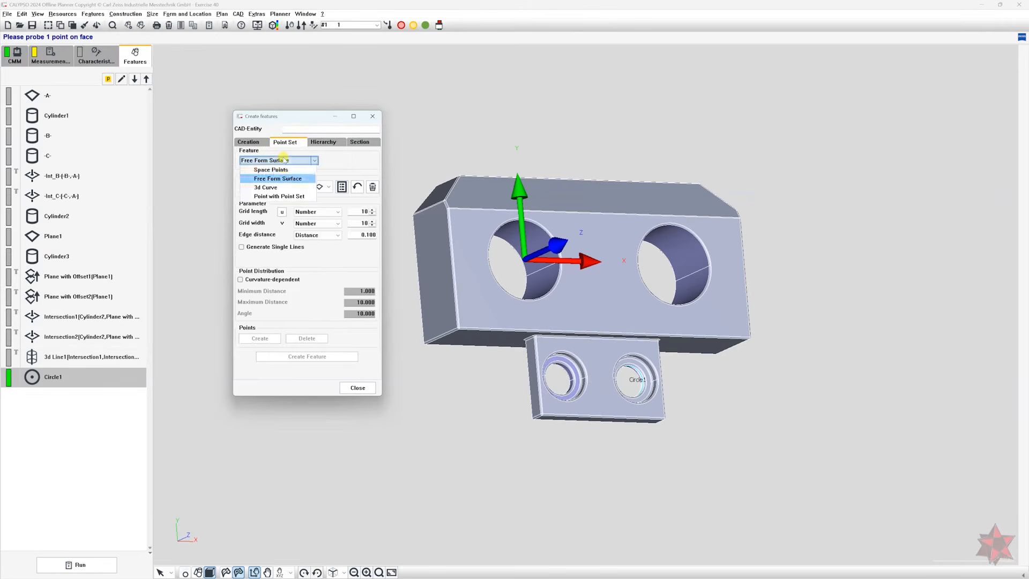
{"action": "left_click", "coordinate": [284, 169]}
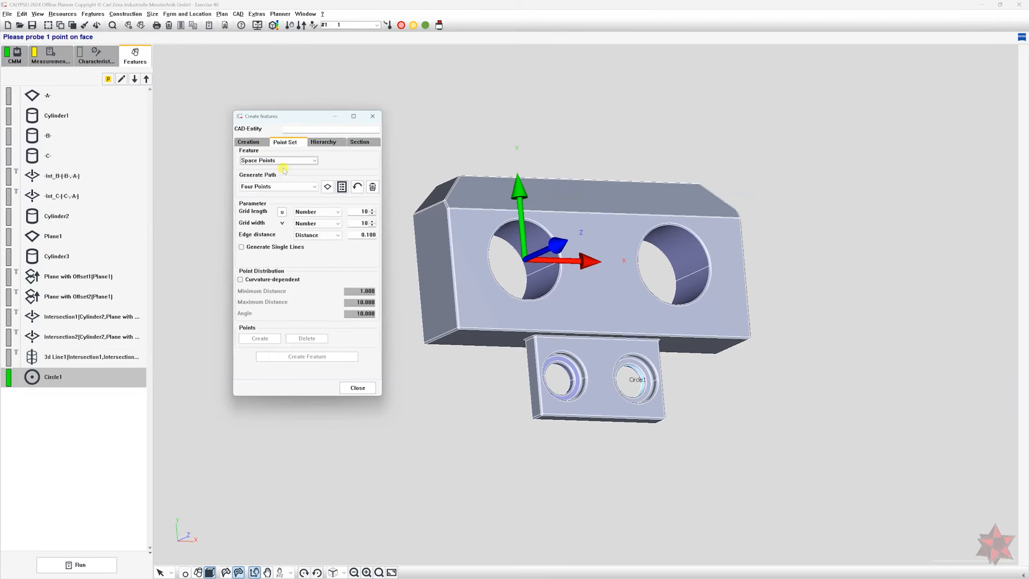
Load the path from "Test export circle.txt", create the space point feature from it and close the dialog
{"action": "left_click", "coordinate": [281, 187]}
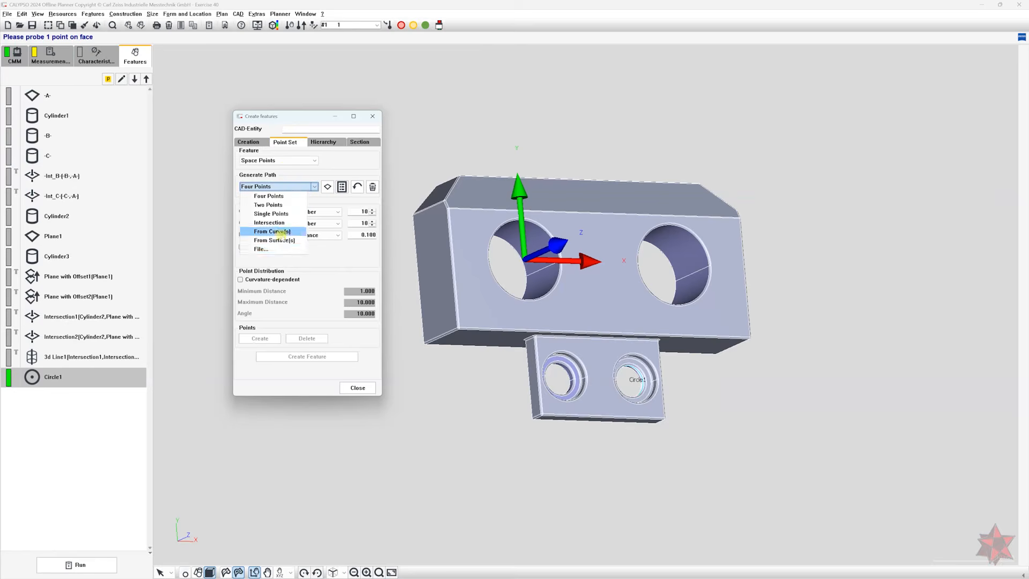
{"action": "left_click", "coordinate": [263, 249]}
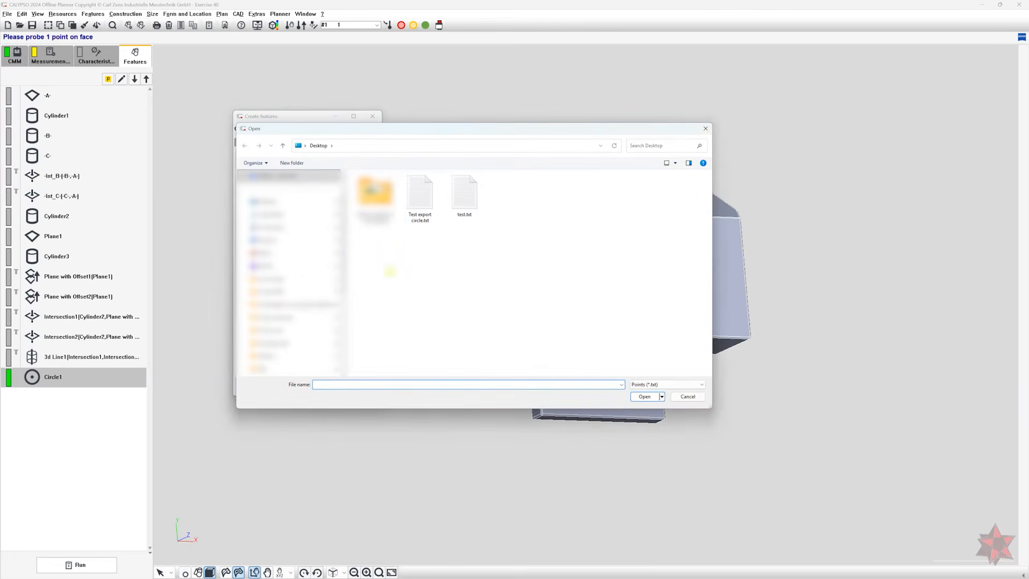
{"action": "double_click", "coordinate": [426, 211]}
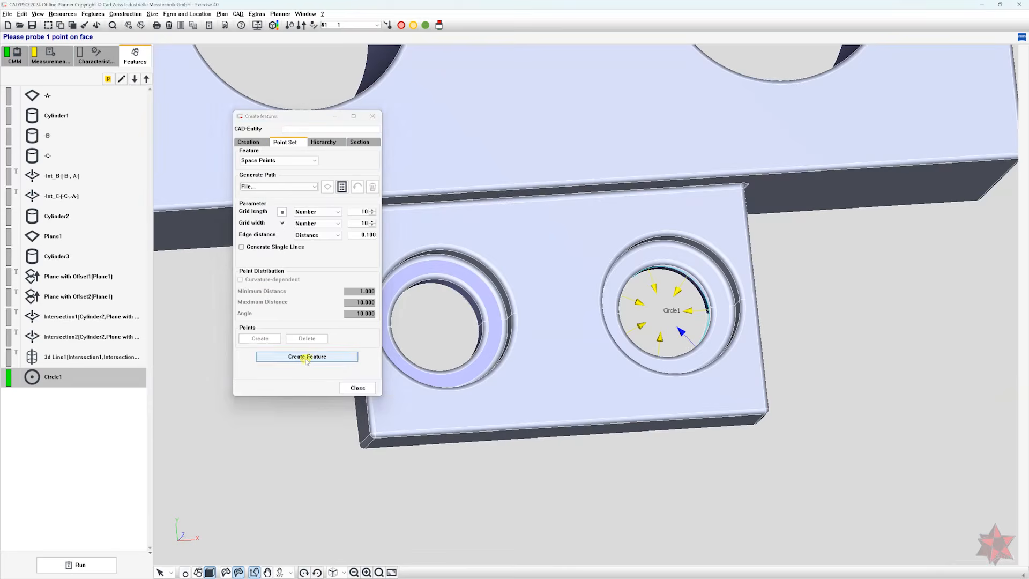
{"action": "left_click", "coordinate": [302, 358]}
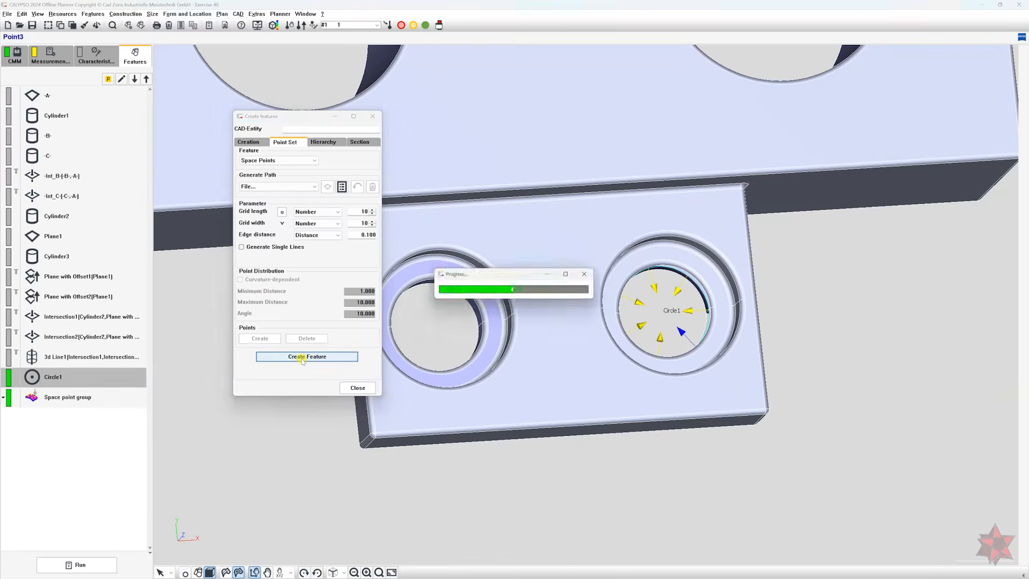
{"action": "left_click", "coordinate": [357, 387]}
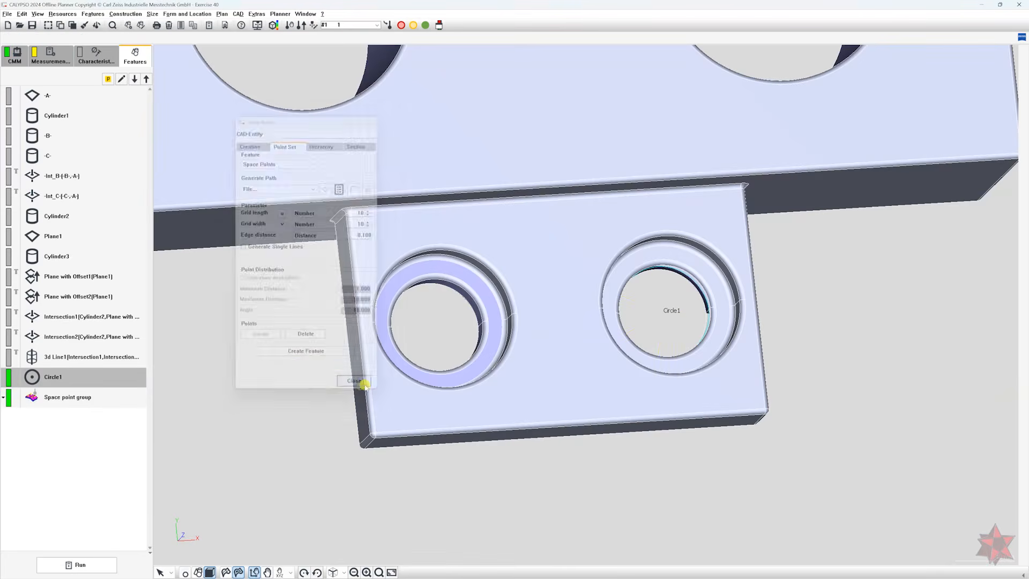
Expand the space point group and inspect the positions of Point1, Point2 and Point3 on the model
{"action": "left_click", "coordinate": [143, 397]}
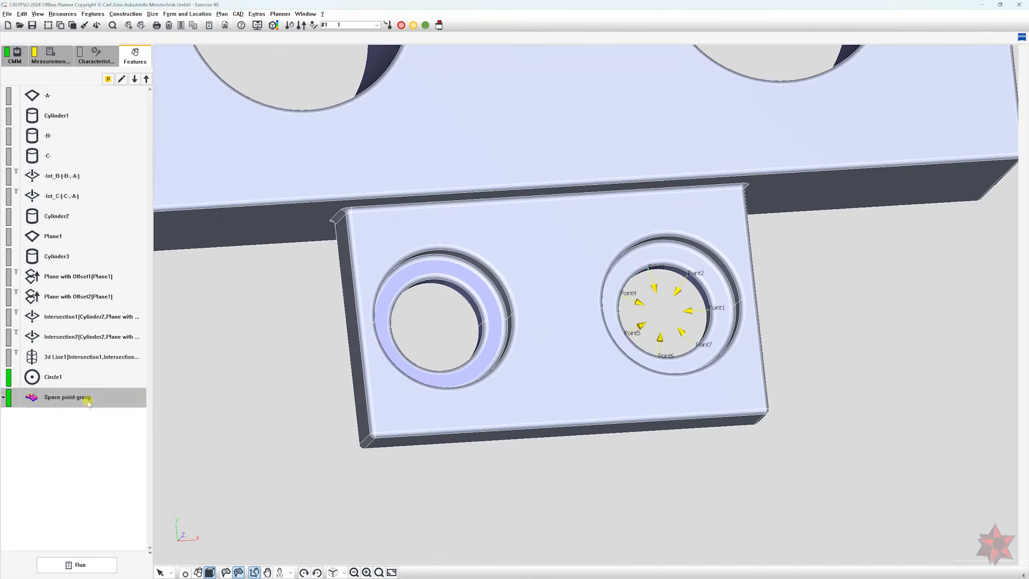
{"action": "left_click", "coordinate": [5, 398]}
{"action": "left_click", "coordinate": [95, 419]}
{"action": "left_click", "coordinate": [92, 434]}
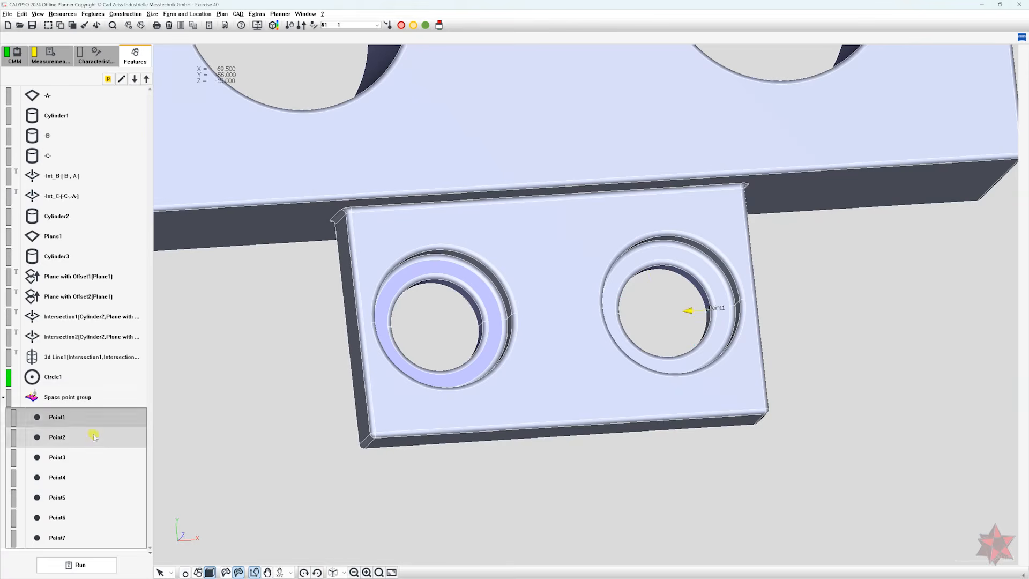
{"action": "left_click", "coordinate": [91, 459]}
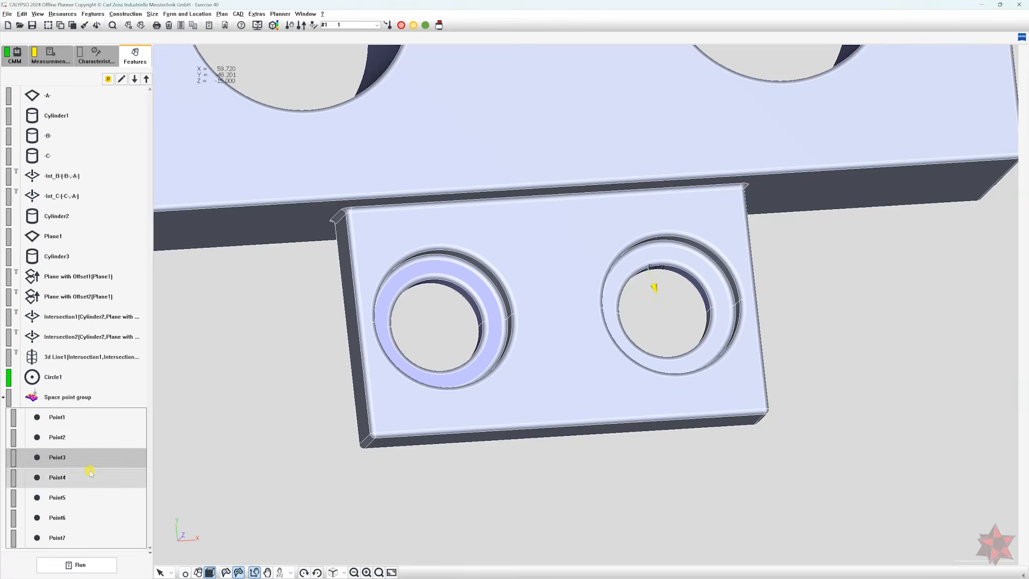
Set the space point mode in Point1's evaluation settings to Space Point and apply it
{"action": "left_click", "coordinate": [90, 477]}
{"action": "left_click", "coordinate": [91, 497]}
{"action": "double_click", "coordinate": [99, 420]}
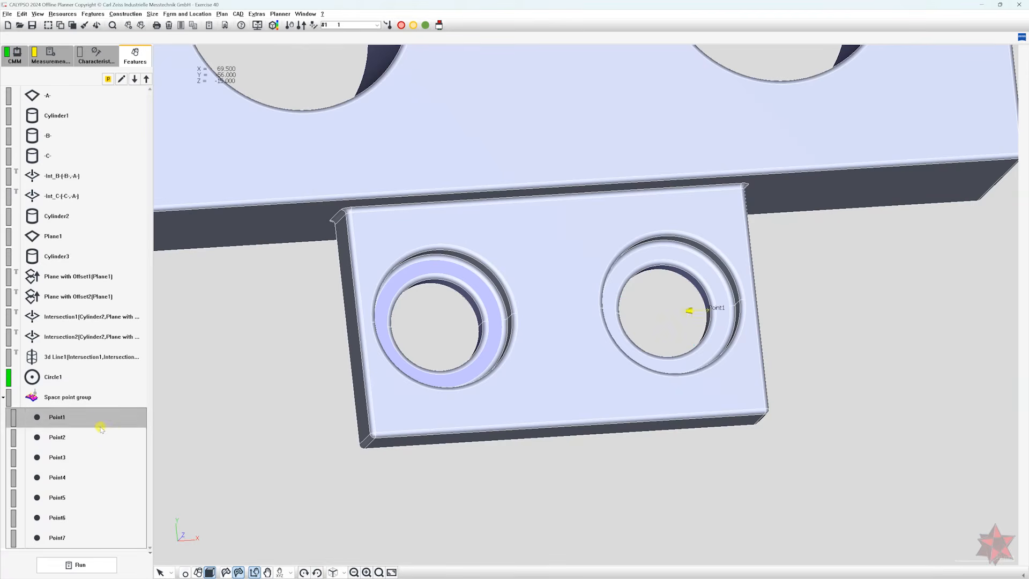
{"action": "left_click_drag", "start_coordinate": [125, 104], "coordinate": [275, 171]}
{"action": "left_click", "coordinate": [289, 200]}
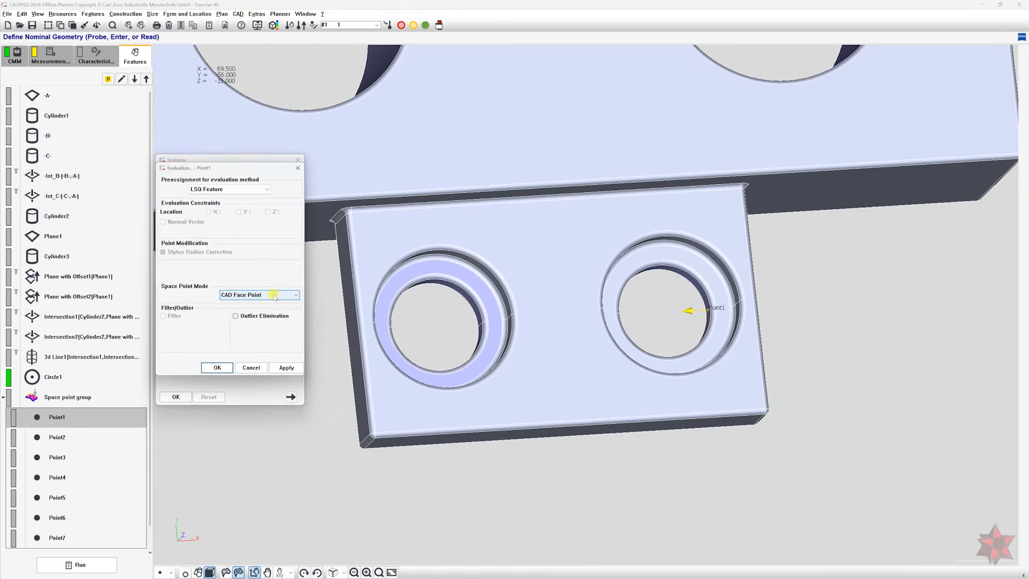
{"action": "left_click", "coordinate": [275, 296]}
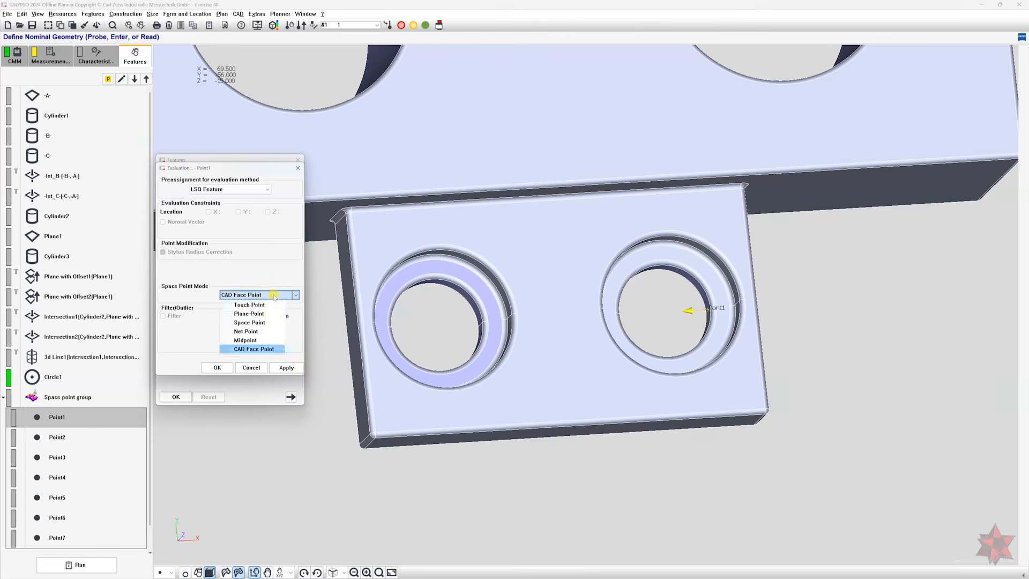
{"action": "left_click", "coordinate": [269, 323]}
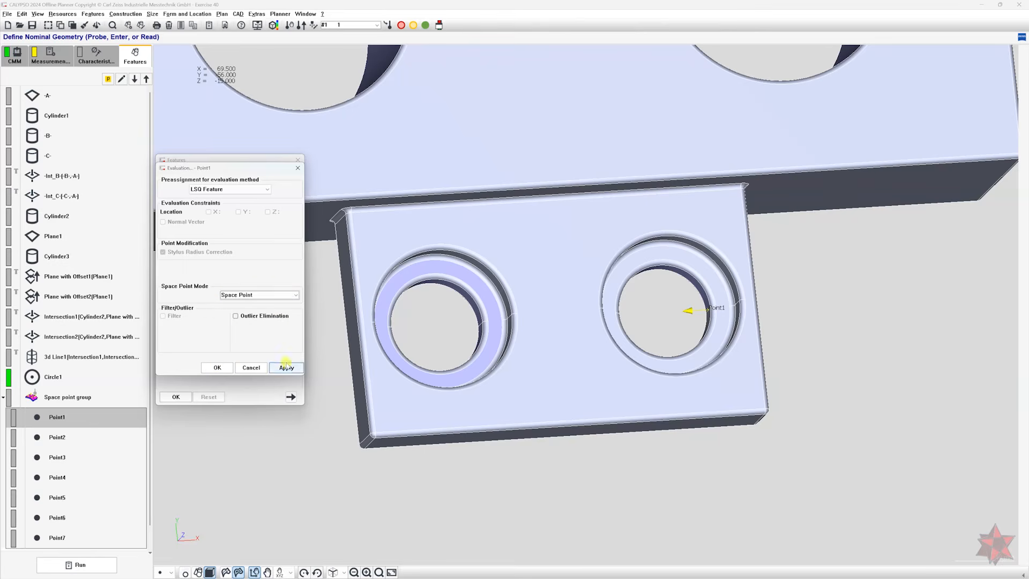
{"action": "left_click", "coordinate": [286, 368]}
{"action": "left_click", "coordinate": [217, 368]}
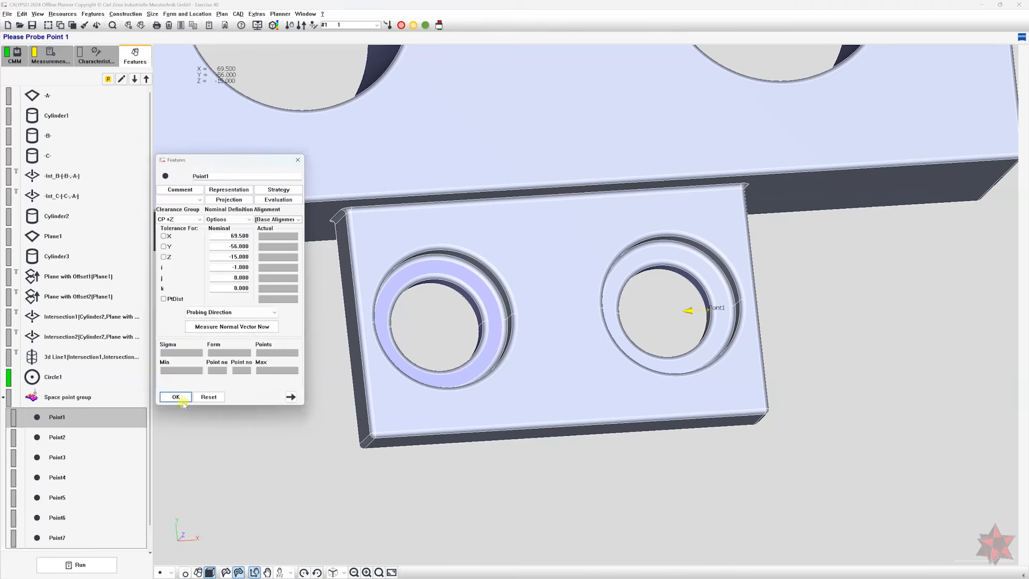
Set Point2's space point mode to Space Point in its evaluation settings and accept the feature definition
{"action": "left_click", "coordinate": [279, 199]}
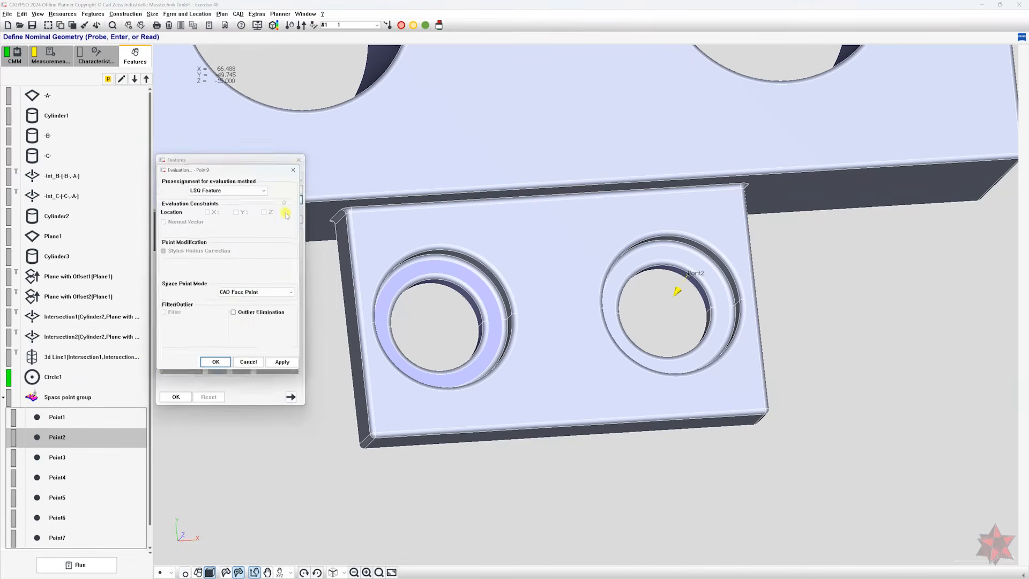
{"action": "left_click", "coordinate": [270, 295]}
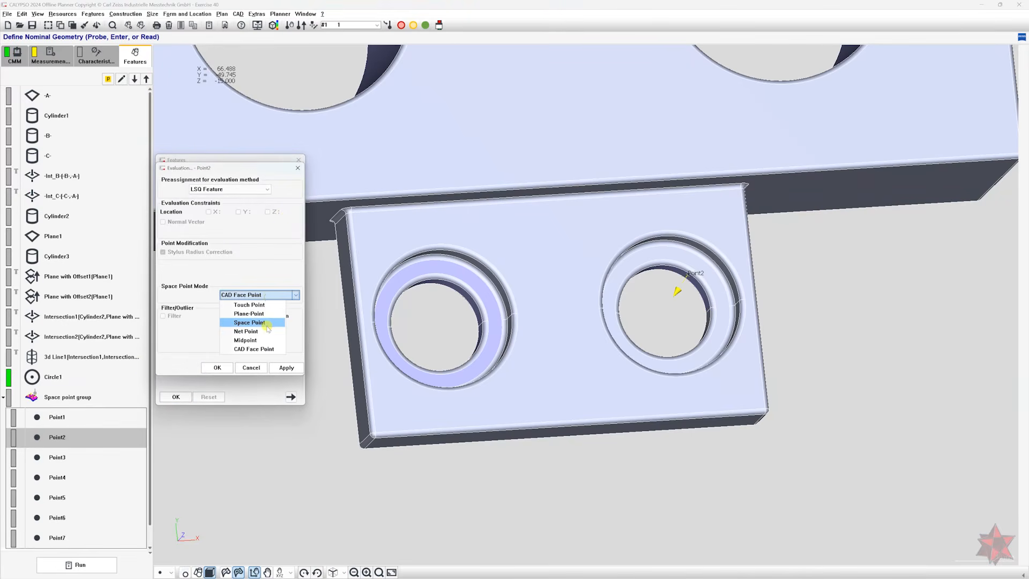
{"action": "left_click", "coordinate": [249, 323]}
{"action": "left_click", "coordinate": [217, 368]}
{"action": "left_click", "coordinate": [175, 397]}
Perform the measurement of Point1 to Point7 in the space point group
{"action": "left_click", "coordinate": [108, 397], "text": "shift"}
{"action": "right_click", "coordinate": [106, 416]}
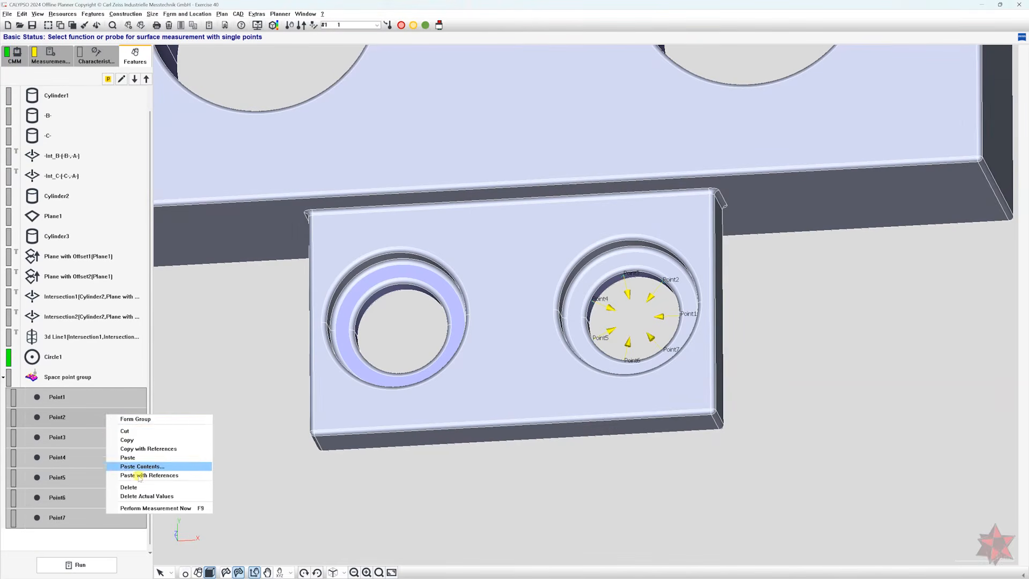
{"action": "left_click", "coordinate": [174, 507]}
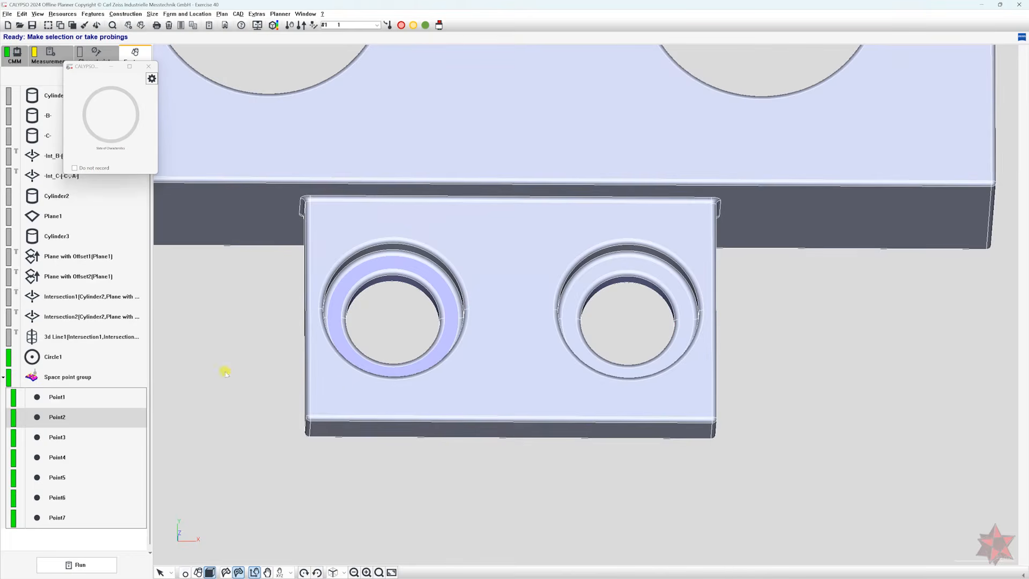
Activate the point distance (PtDist) tolerance for Point1, Point2 and Point3 and accept the definitions
{"action": "left_click", "coordinate": [107, 398]}
{"action": "left_click", "coordinate": [102, 417], "text": "ctrl"}
{"action": "left_click", "coordinate": [105, 435], "text": "ctrl"}
{"action": "left_click_drag", "start_coordinate": [564, 454], "coordinate": [637, 466]}
{"action": "right_click_drag", "start_coordinate": [729, 414], "coordinate": [653, 452]}
{"action": "scroll", "coordinate": [660, 465], "scroll_direction": "up", "scroll_amount": 4}
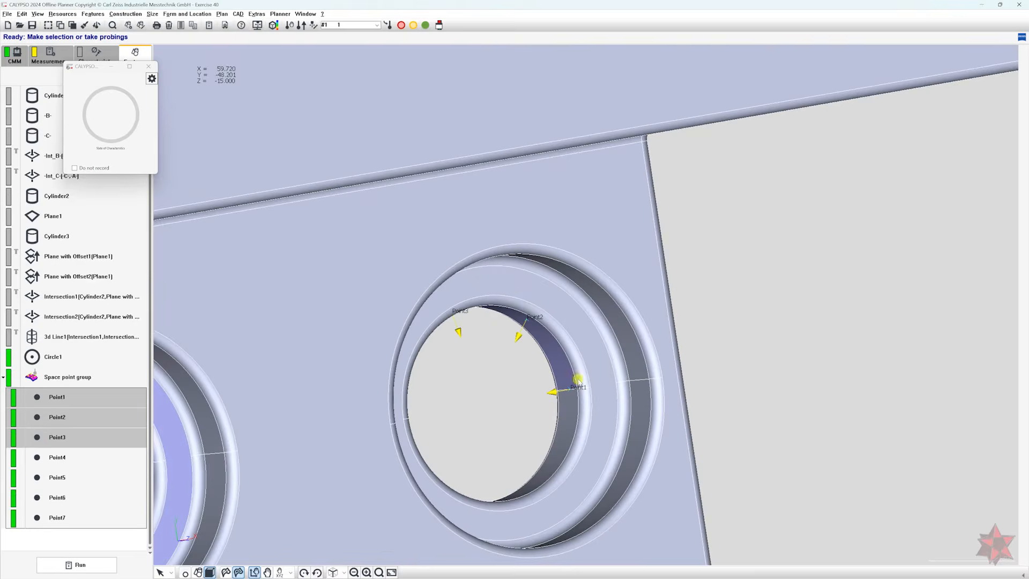
{"action": "left_click_drag", "start_coordinate": [578, 379], "coordinate": [565, 359]}
{"action": "double_click", "coordinate": [57, 394]}
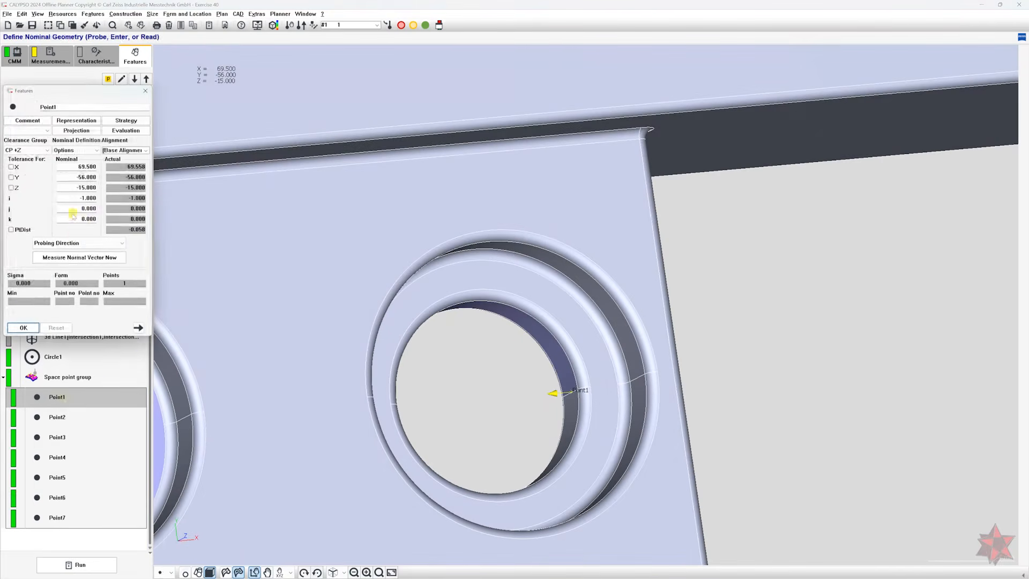
{"action": "left_click", "coordinate": [80, 416]}
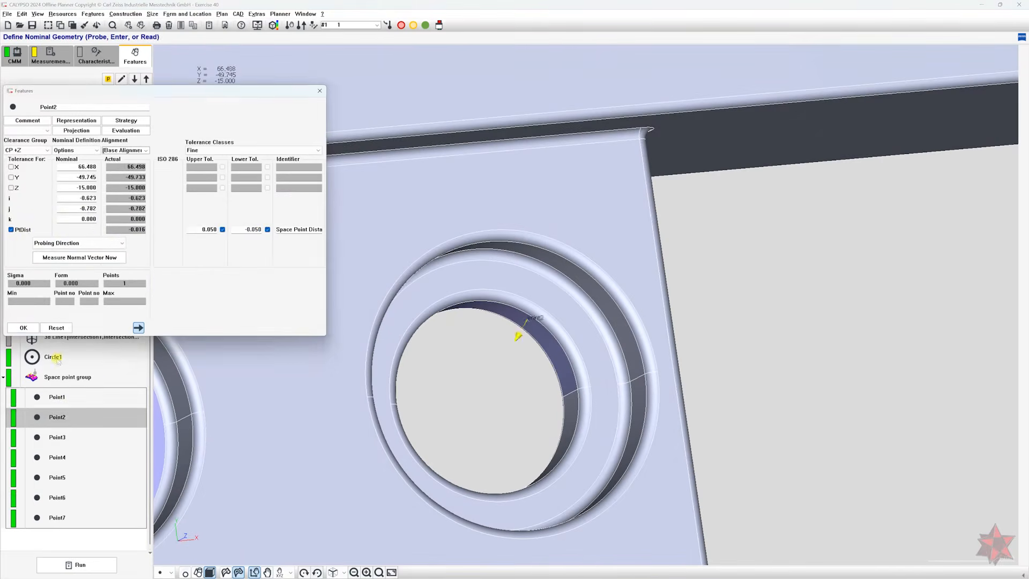
{"action": "left_click", "coordinate": [58, 437]}
{"action": "left_click", "coordinate": [11, 230]}
{"action": "left_click", "coordinate": [23, 328]}
Select the space point distance characteristics of Point1, Point2 and Point3 and make the CAD model transparent
{"action": "left_click", "coordinate": [96, 56]}
{"action": "left_click", "coordinate": [86, 216]}
{"action": "left_click", "coordinate": [97, 257], "text": "shift"}
{"action": "right_click_drag", "start_coordinate": [466, 378], "coordinate": [481, 402]}
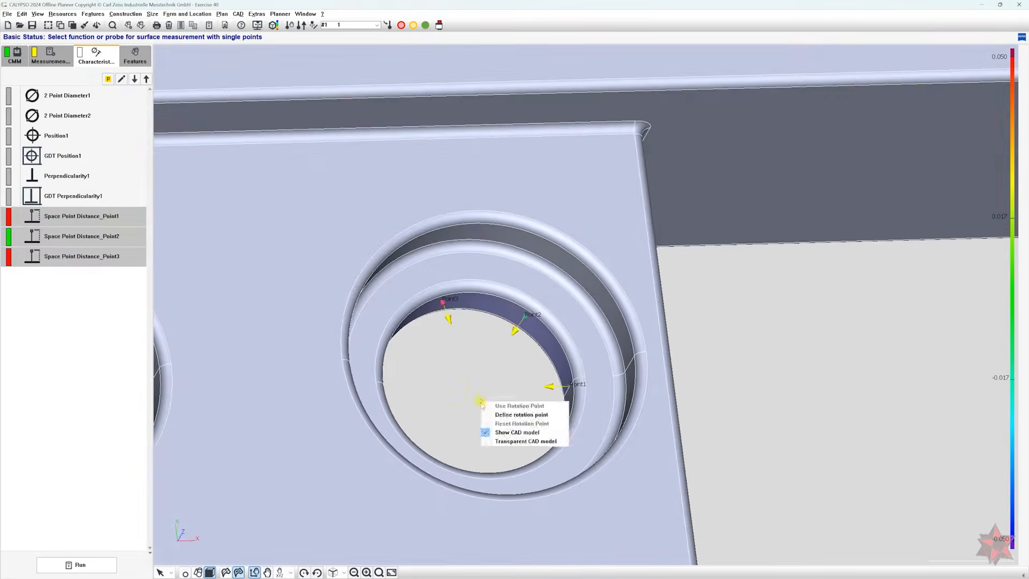
{"action": "left_click", "coordinate": [506, 440]}
{"action": "right_click_drag", "start_coordinate": [615, 304], "coordinate": [554, 291]}
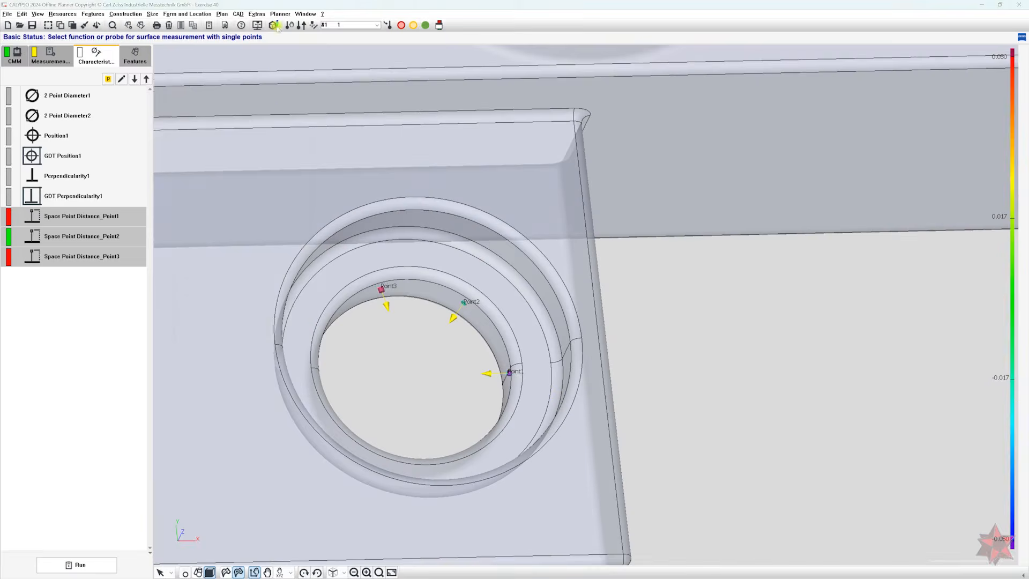
Show the CAD evaluation banners for the three point distances, arrange them around the hole, and close the evaluation
{"action": "left_click", "coordinate": [276, 26]}
{"action": "left_click_drag", "start_coordinate": [102, 63], "coordinate": [242, 80]}
{"action": "left_click", "coordinate": [173, 107]}
{"action": "left_click_drag", "start_coordinate": [437, 543], "coordinate": [700, 383]}
{"action": "left_click_drag", "start_coordinate": [241, 82], "coordinate": [139, 117]}
{"action": "left_click_drag", "start_coordinate": [236, 276], "coordinate": [423, 197]}
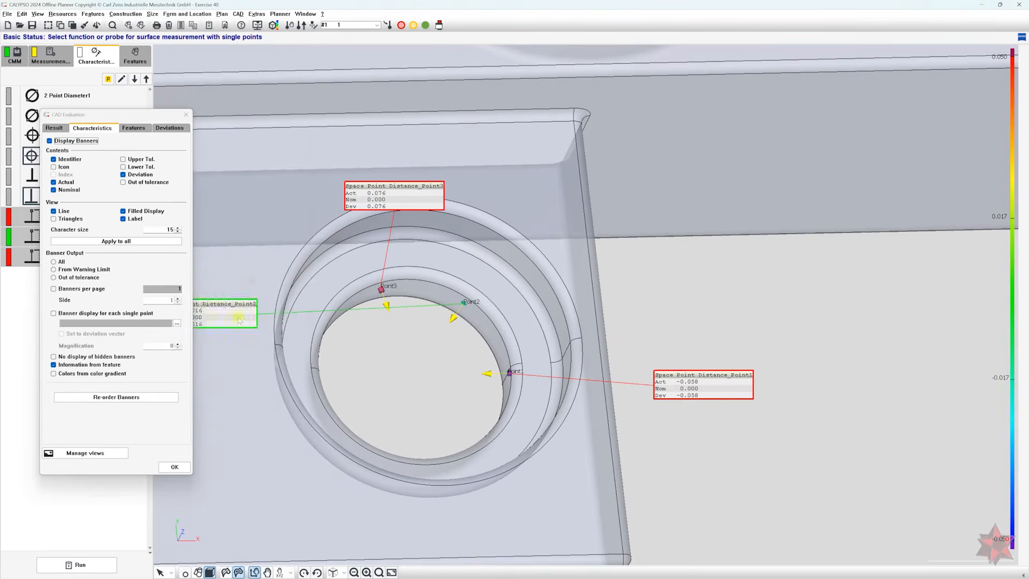
{"action": "left_click_drag", "start_coordinate": [251, 320], "coordinate": [614, 226]}
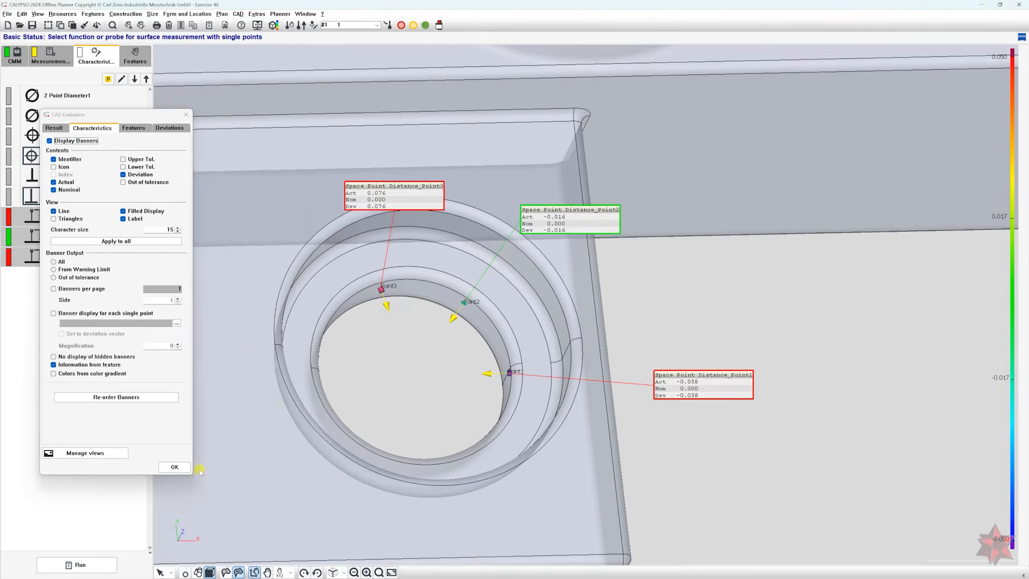
{"action": "left_click", "coordinate": [177, 467]}
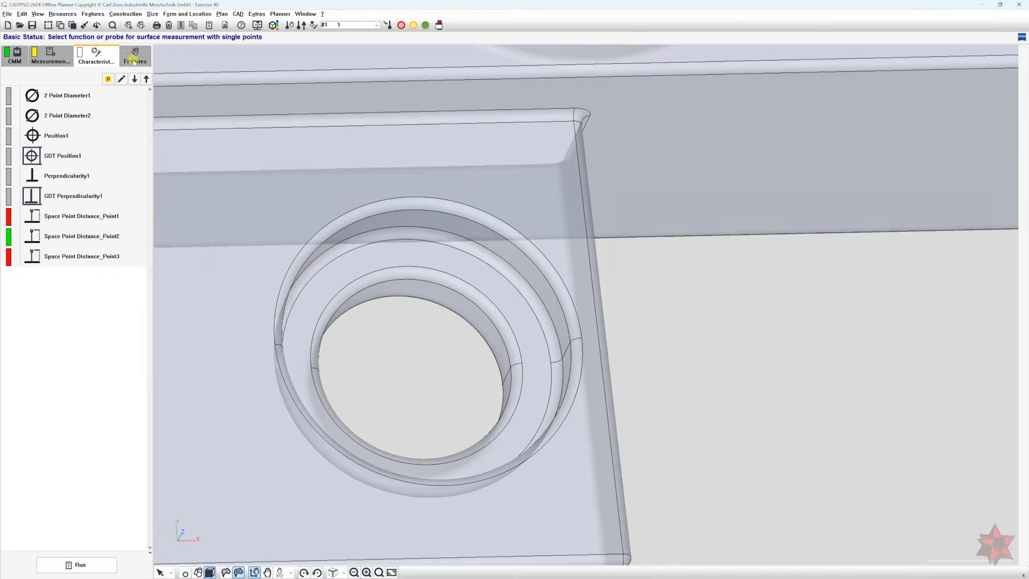
Examine Point4 and Circle1 on the model and close Circle1's definition
{"action": "left_click", "coordinate": [134, 60]}
{"action": "left_click", "coordinate": [108, 457]}
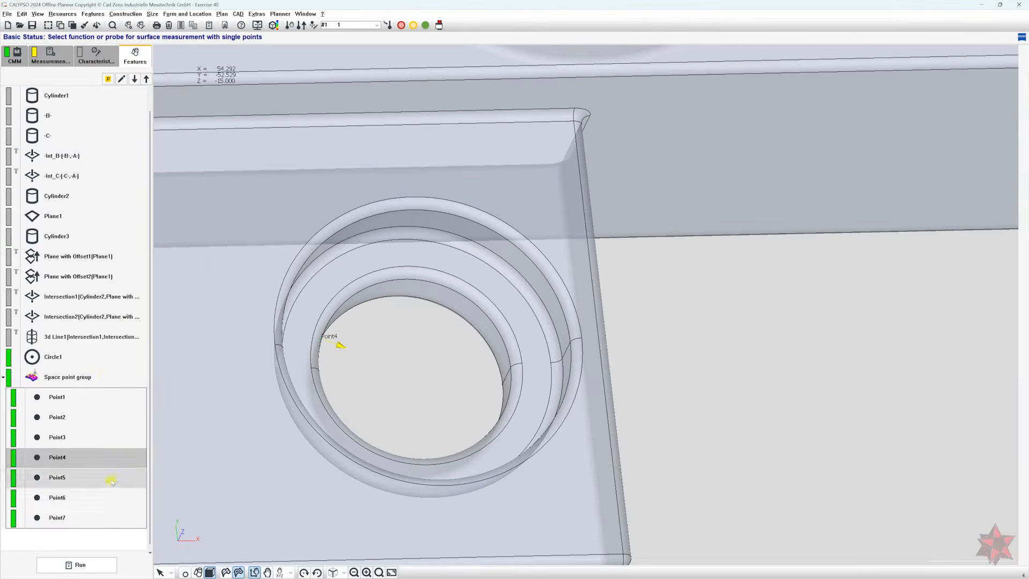
{"action": "middle_click_drag", "start_coordinate": [283, 431], "coordinate": [230, 469]}
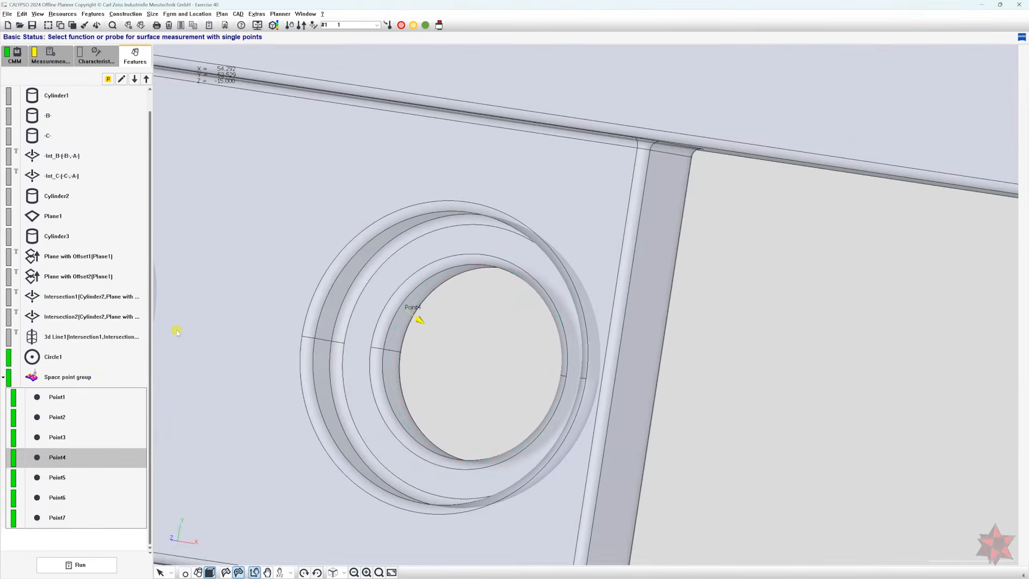
{"action": "double_click", "coordinate": [90, 360]}
{"action": "middle_click_drag", "start_coordinate": [304, 363], "coordinate": [411, 340]}
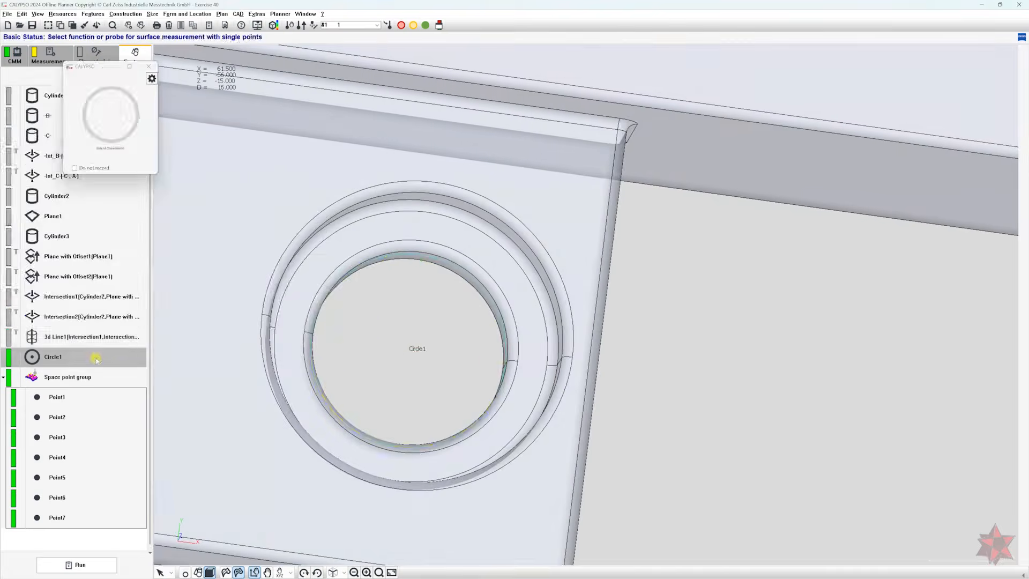
{"action": "double_click", "coordinate": [94, 356]}
{"action": "scroll", "coordinate": [483, 405], "scroll_direction": "up", "scroll_amount": 4}
{"action": "scroll", "coordinate": [624, 241], "scroll_direction": "down", "scroll_amount": 2}
{"action": "middle_click_drag", "start_coordinate": [598, 322], "coordinate": [583, 268]}
{"action": "left_click", "coordinate": [146, 90]}
Create a secondary alignment that uses Circle1 as its X and Y origin
{"action": "left_click", "coordinate": [124, 15]}
{"action": "left_click", "coordinate": [126, 188]}
{"action": "double_click", "coordinate": [88, 276]}
{"action": "left_click_drag", "start_coordinate": [74, 88], "coordinate": [282, 84]}
{"action": "left_click", "coordinate": [237, 210]}
{"action": "double_click", "coordinate": [265, 234]}
{"action": "key", "text": "ctrl+c"}
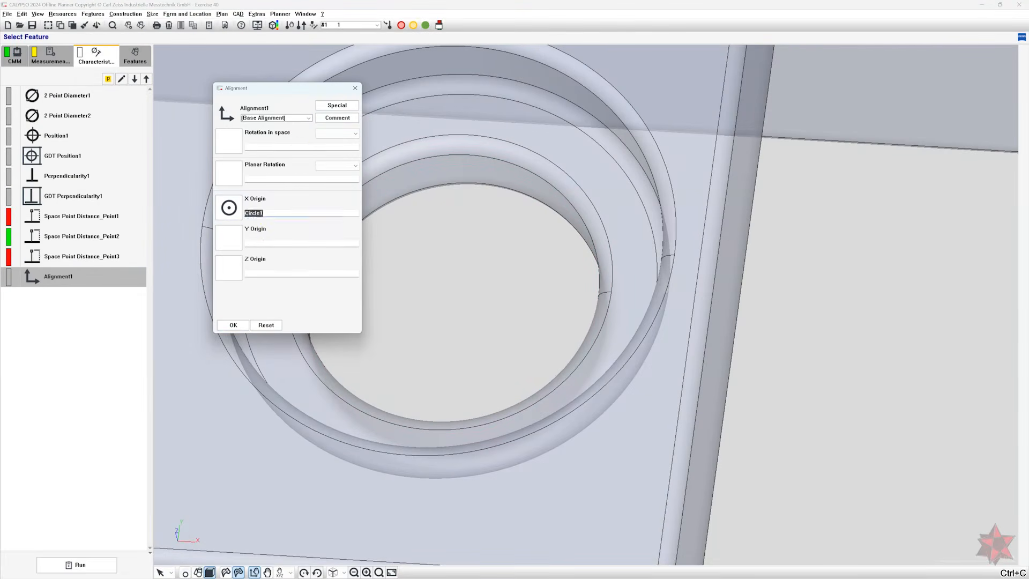
{"action": "middle_click_drag", "start_coordinate": [496, 332], "coordinate": [482, 386]}
{"action": "left_click", "coordinate": [232, 325]}
Select Point4 to Point7 in the feature list and examine their positions around the hole
{"action": "left_click", "coordinate": [135, 56]}
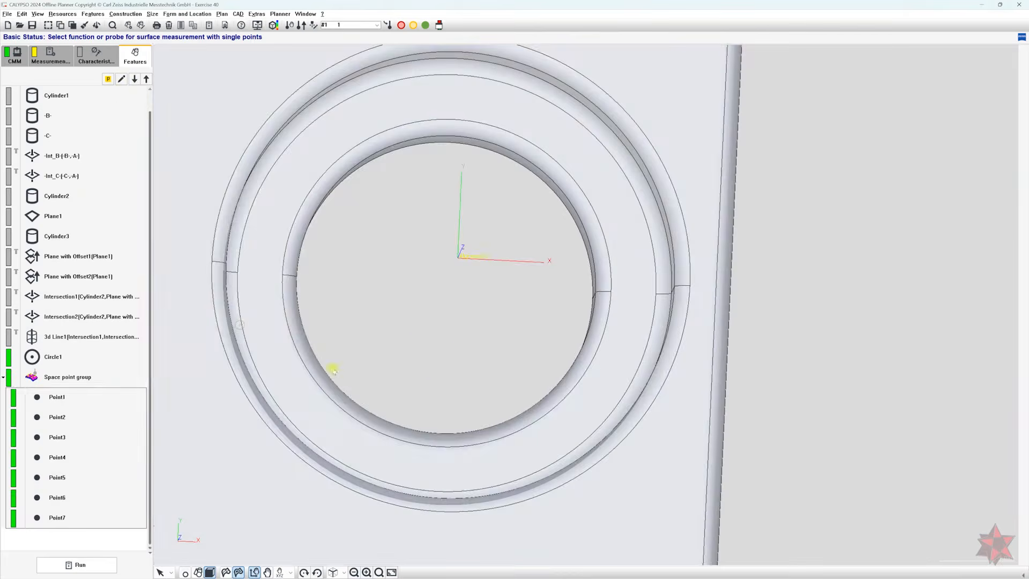
{"action": "middle_click_drag", "start_coordinate": [333, 367], "coordinate": [340, 316]}
{"action": "left_click", "coordinate": [125, 401]}
{"action": "left_click", "coordinate": [96, 477]}
{"action": "left_click", "coordinate": [92, 496], "text": "ctrl"}
{"action": "left_click", "coordinate": [89, 514], "text": "ctrl"}
{"action": "left_click", "coordinate": [97, 460], "text": "ctrl"}
{"action": "scroll", "coordinate": [362, 402], "scroll_direction": "down", "scroll_amount": 3}
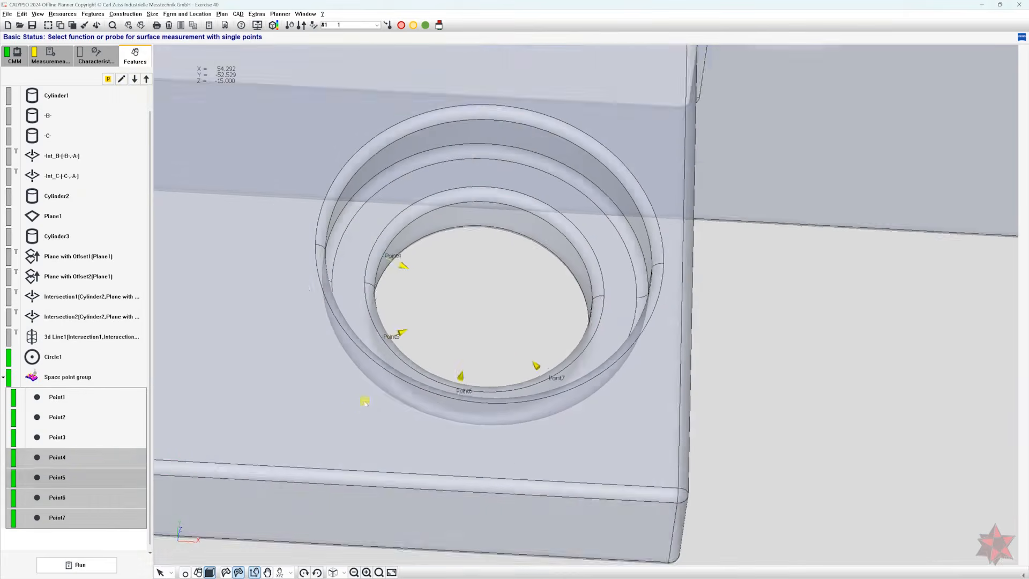
{"action": "middle_click_drag", "start_coordinate": [362, 402], "coordinate": [332, 428]}
Set the alignment of Point4 and Point5 to Alignment1
{"action": "double_click", "coordinate": [63, 458]}
{"action": "left_click", "coordinate": [146, 150]}
{"action": "left_click", "coordinate": [140, 171]}
{"action": "double_click", "coordinate": [63, 477]}
{"action": "left_click", "coordinate": [146, 150]}
{"action": "left_click", "coordinate": [137, 170]}
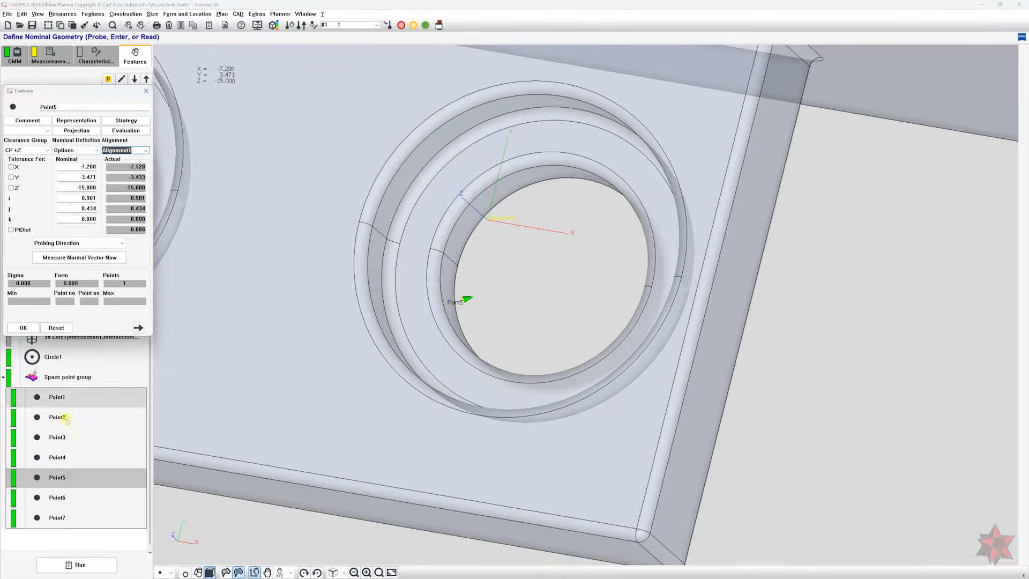
Set the alignment of Point6 and Point7 to Alignment1 and accept the definitions
{"action": "double_click", "coordinate": [61, 497]}
{"action": "left_click", "coordinate": [146, 150]}
{"action": "left_click", "coordinate": [139, 170]}
{"action": "double_click", "coordinate": [61, 517]}
{"action": "left_click", "coordinate": [146, 150]}
{"action": "left_click", "coordinate": [137, 171]}
{"action": "left_click", "coordinate": [23, 326]}
Create a circle feature after Point7 and recall the feature points of Point4 to Point7 into it
{"action": "left_click", "coordinate": [86, 460]}
{"action": "left_click", "coordinate": [86, 519], "text": "shift"}
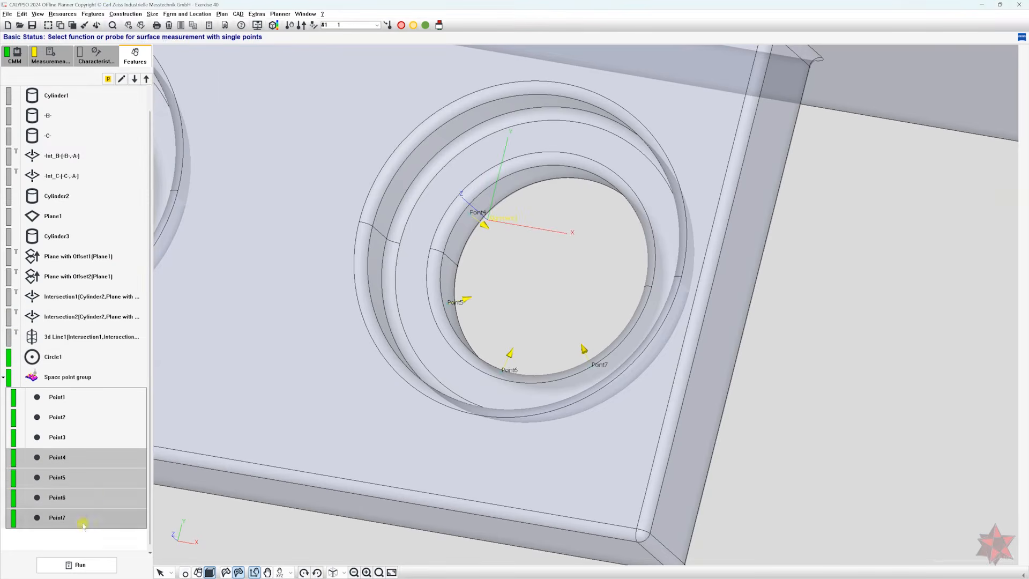
{"action": "left_click", "coordinate": [154, 15]}
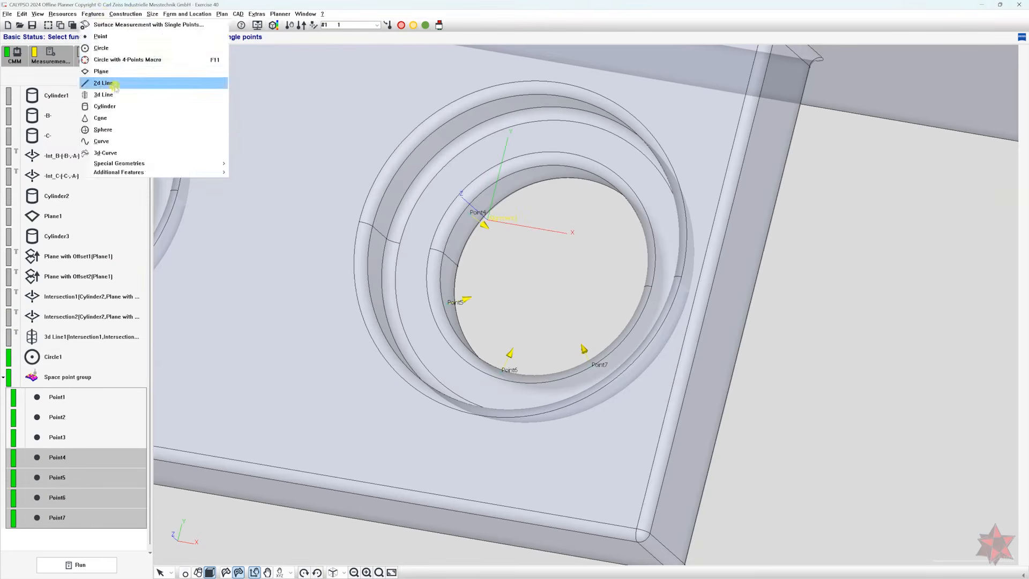
{"action": "left_click", "coordinate": [123, 84]}
{"action": "double_click", "coordinate": [99, 538]}
{"action": "left_click", "coordinate": [92, 150]}
{"action": "left_click", "coordinate": [89, 195]}
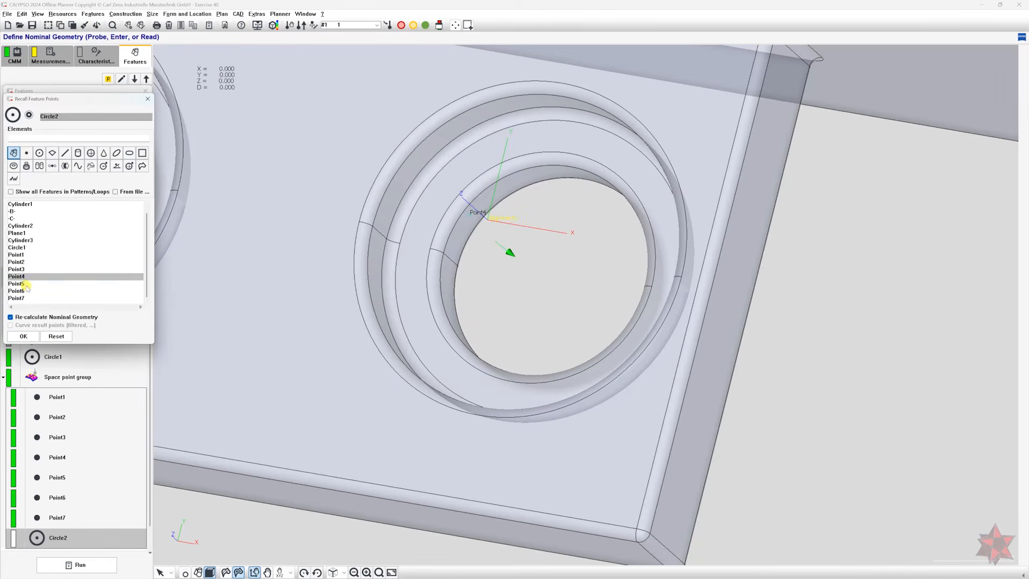
{"action": "left_click_drag", "start_coordinate": [25, 292], "coordinate": [25, 298]}
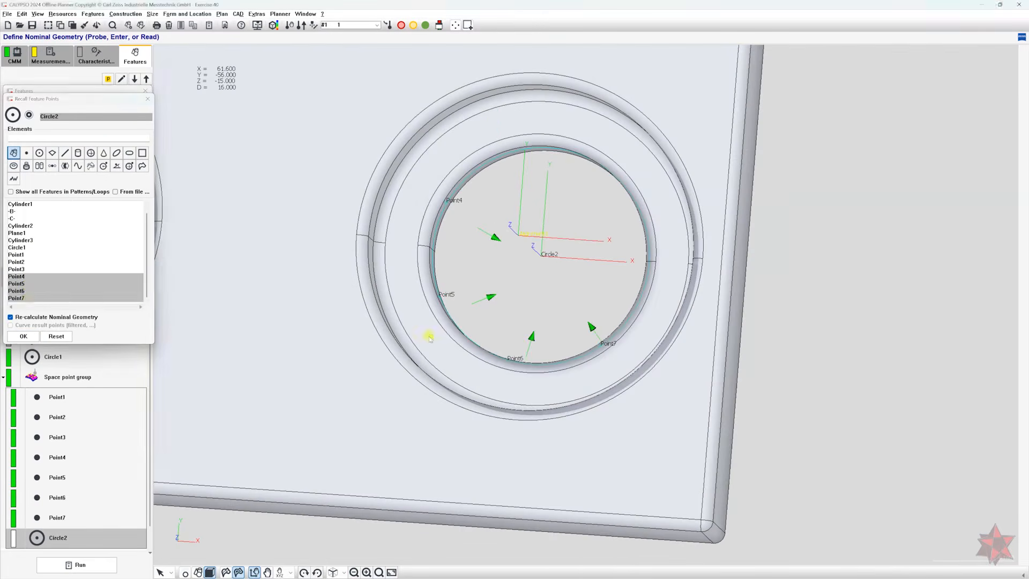
{"action": "left_click", "coordinate": [23, 336]}
Set Circle2's alignment to Alignment1 and its nominal X to 0, and accept the definition
{"action": "left_click", "coordinate": [145, 150]}
{"action": "left_click", "coordinate": [118, 170]}
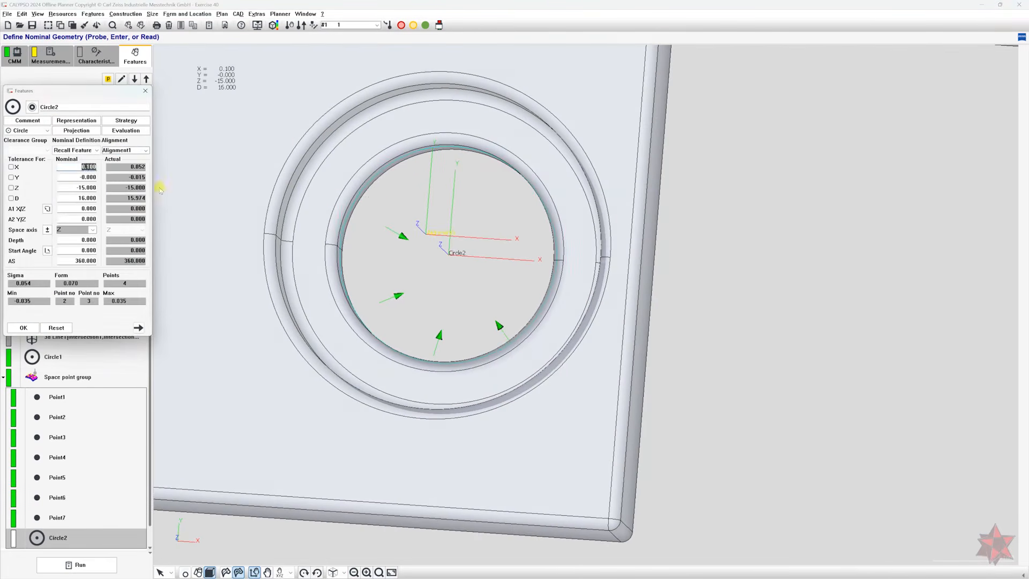
{"action": "left_click", "coordinate": [23, 327]}
{"action": "double_click", "coordinate": [101, 518]}
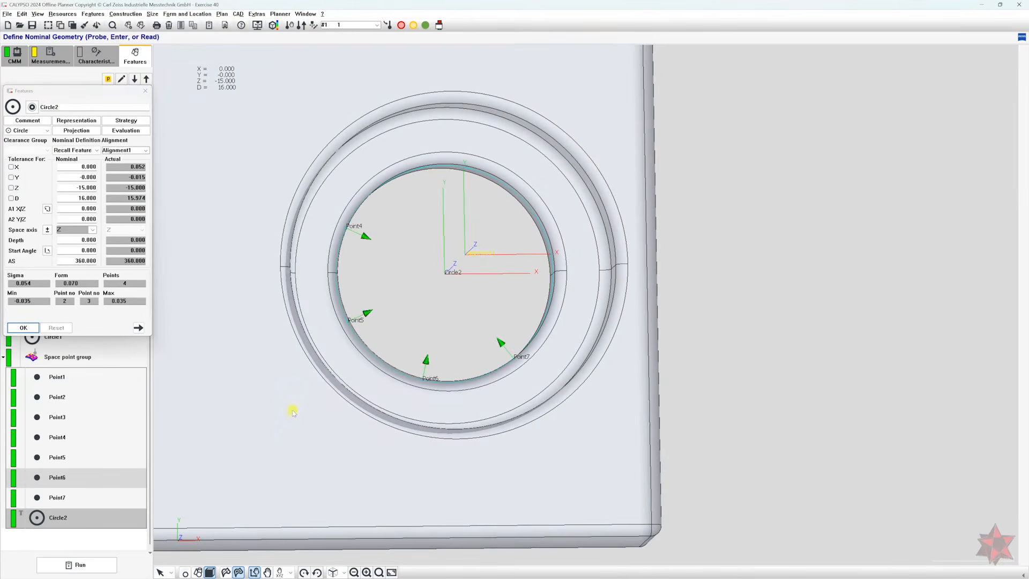
{"action": "left_click", "coordinate": [21, 327]}
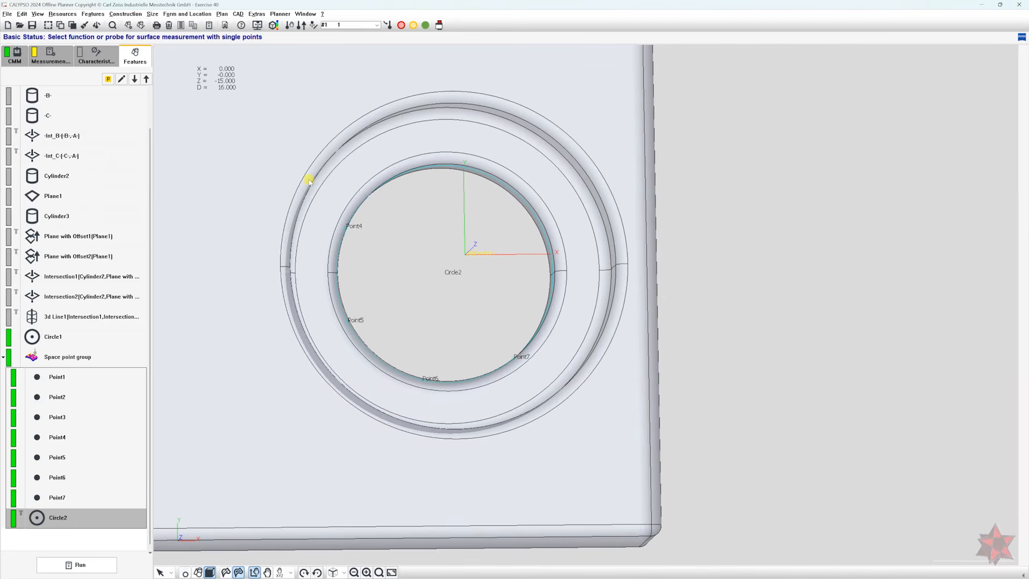
Add a point after Point1 on the counterbore face at about X 71.5, Y -56, Z -13, and open its definition
{"action": "middle_click_drag", "start_coordinate": [309, 182], "coordinate": [348, 321]}
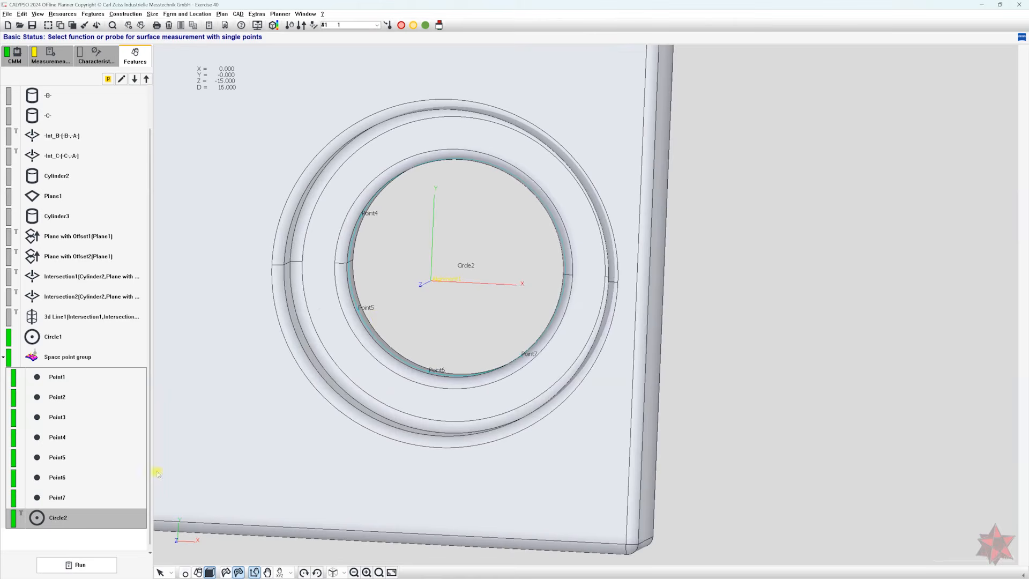
{"action": "left_click", "coordinate": [124, 381]}
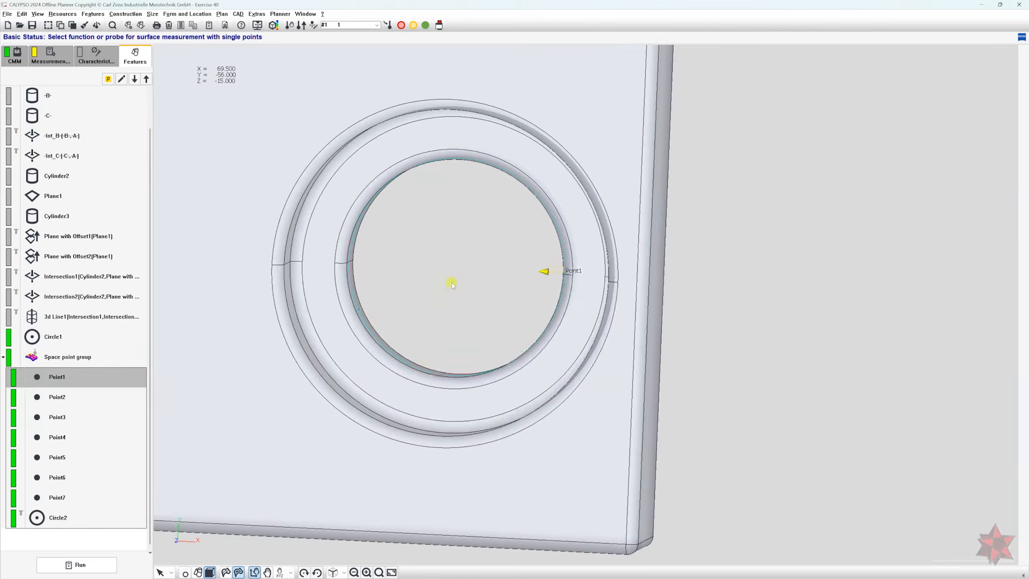
{"action": "left_click", "coordinate": [171, 572]}
{"action": "left_click", "coordinate": [211, 465]}
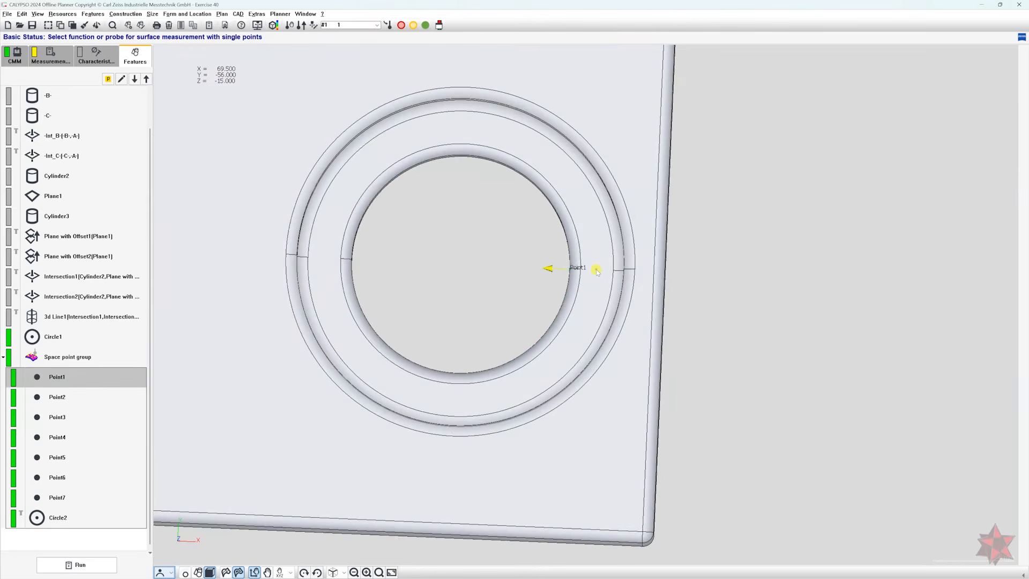
{"action": "left_click", "coordinate": [597, 271]}
{"action": "double_click", "coordinate": [98, 397]}
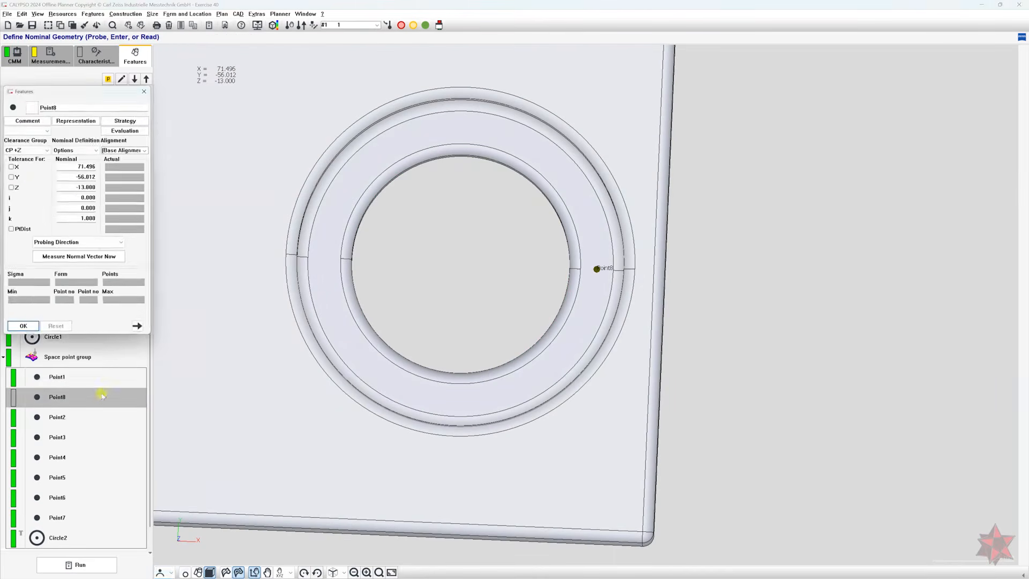
Try assigning a measurement reference to Point8 in its relative measurement settings, and accept the definition
{"action": "left_click", "coordinate": [90, 132]}
{"action": "left_click", "coordinate": [74, 115]}
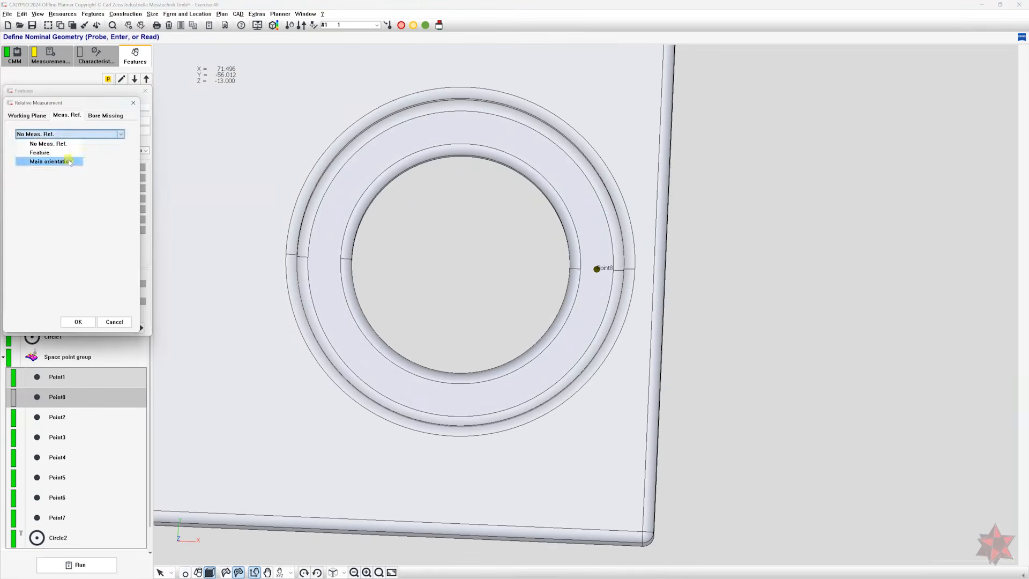
{"action": "left_click", "coordinate": [67, 153]}
{"action": "left_click", "coordinate": [70, 161]}
{"action": "left_click", "coordinate": [67, 261]}
{"action": "left_click", "coordinate": [78, 322]}
{"action": "left_click", "coordinate": [27, 327]}
Reopen Point8's relative measurement settings and set the reference back to No Meas. Ref
{"action": "left_click", "coordinate": [78, 397]}
{"action": "left_click", "coordinate": [78, 397]}
{"action": "middle_click_drag", "start_coordinate": [658, 334], "coordinate": [594, 339]}
{"action": "double_click", "coordinate": [78, 398]}
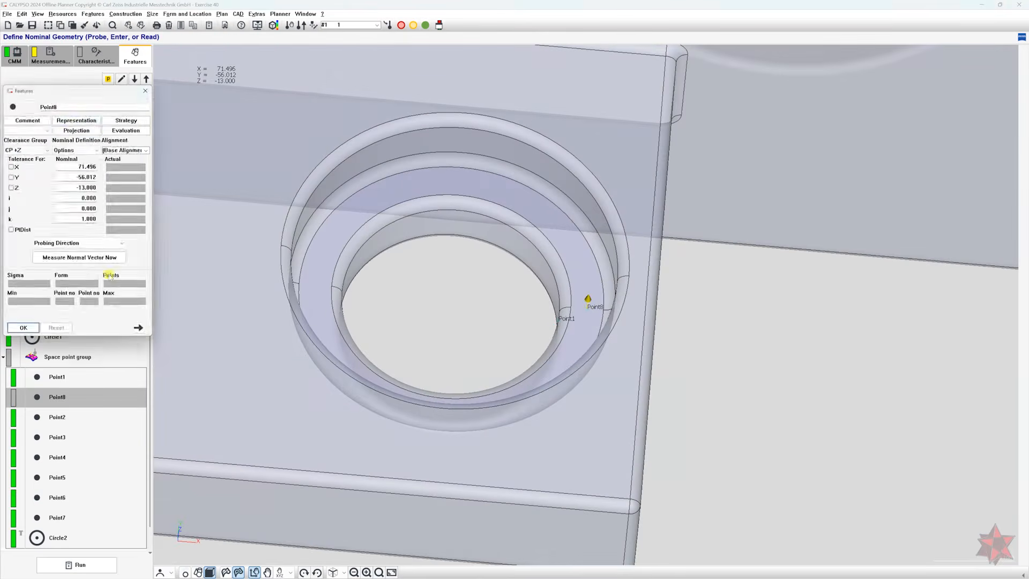
{"action": "left_click", "coordinate": [82, 132]}
{"action": "left_click", "coordinate": [55, 144]}
{"action": "left_click", "coordinate": [78, 322]}
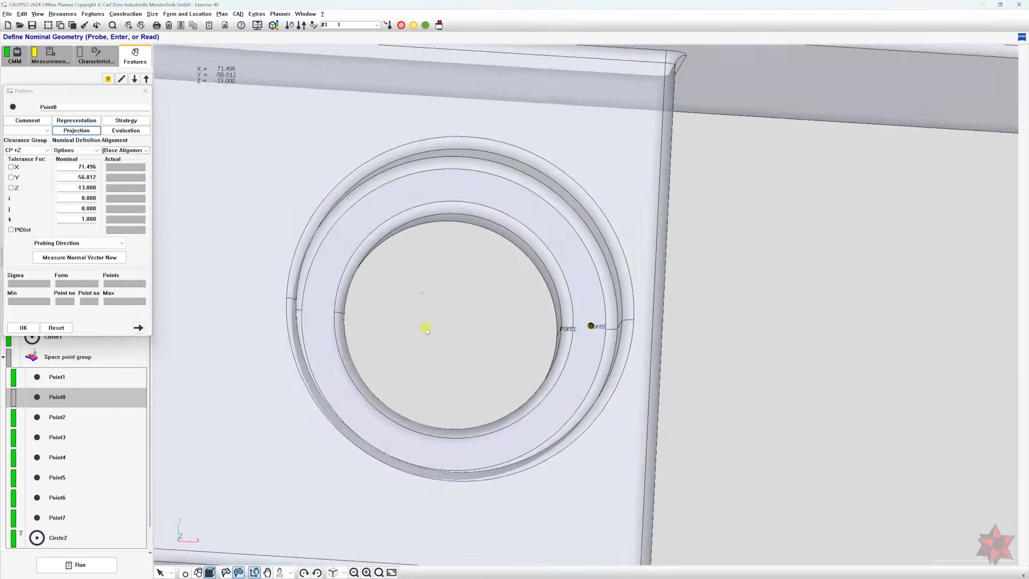
Open Point1's definition and set its alignment to Alignment1
{"action": "left_click", "coordinate": [78, 377]}
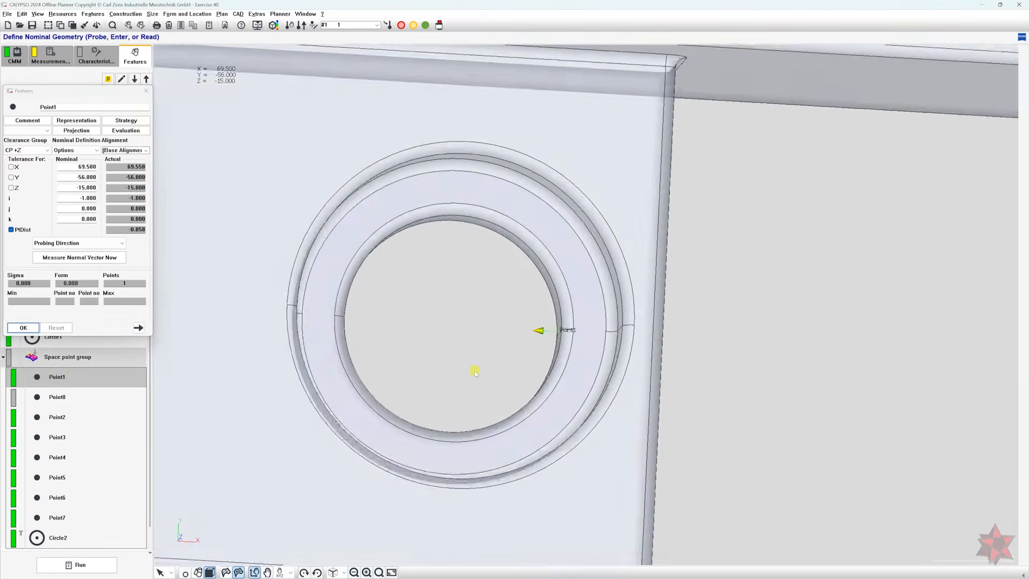
{"action": "left_click", "coordinate": [146, 150]}
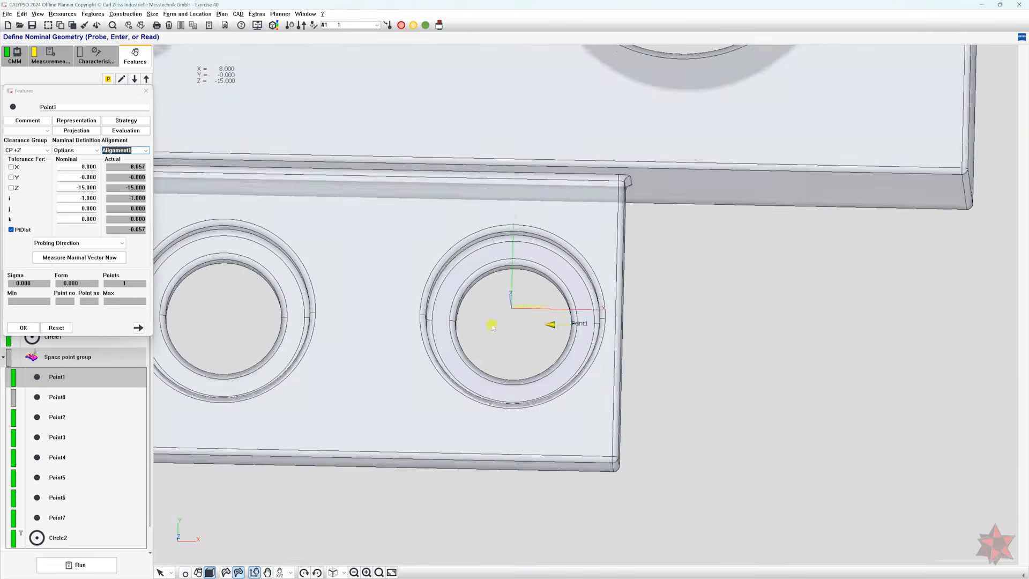
{"action": "key", "text": "Down"}
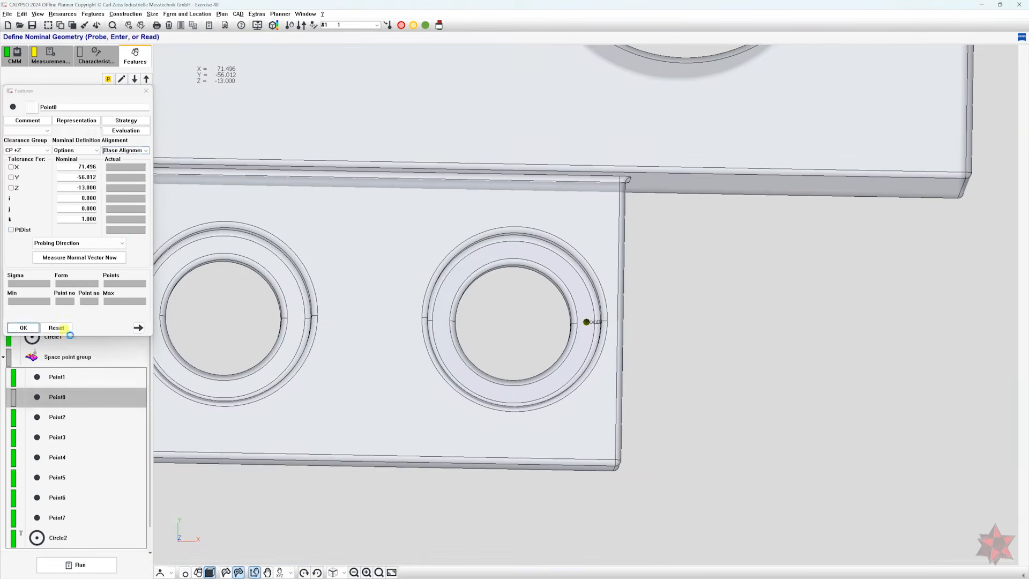
Set Point8's alignment to Alignment1 and its nominal Y to 0
{"action": "left_click", "coordinate": [114, 151]}
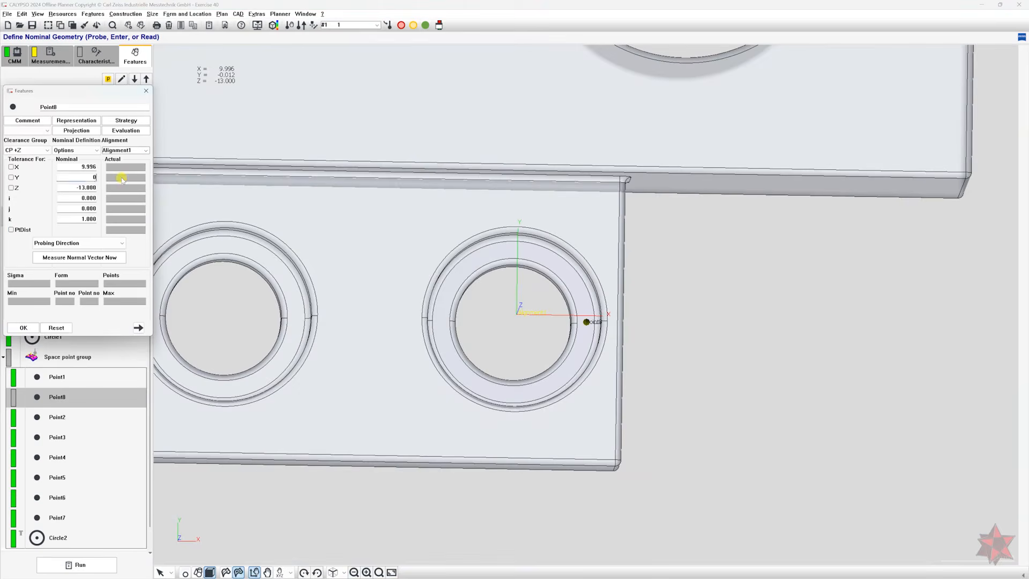
{"action": "left_click", "coordinate": [85, 181]}
{"action": "left_click", "coordinate": [332, 138]}
Open the formula editor for Point8's nominal X and move it clear of the feature definition
{"action": "right_click", "coordinate": [76, 166]}
{"action": "left_click", "coordinate": [95, 169]}
{"action": "left_click_drag", "start_coordinate": [175, 139], "coordinate": [397, 100]}
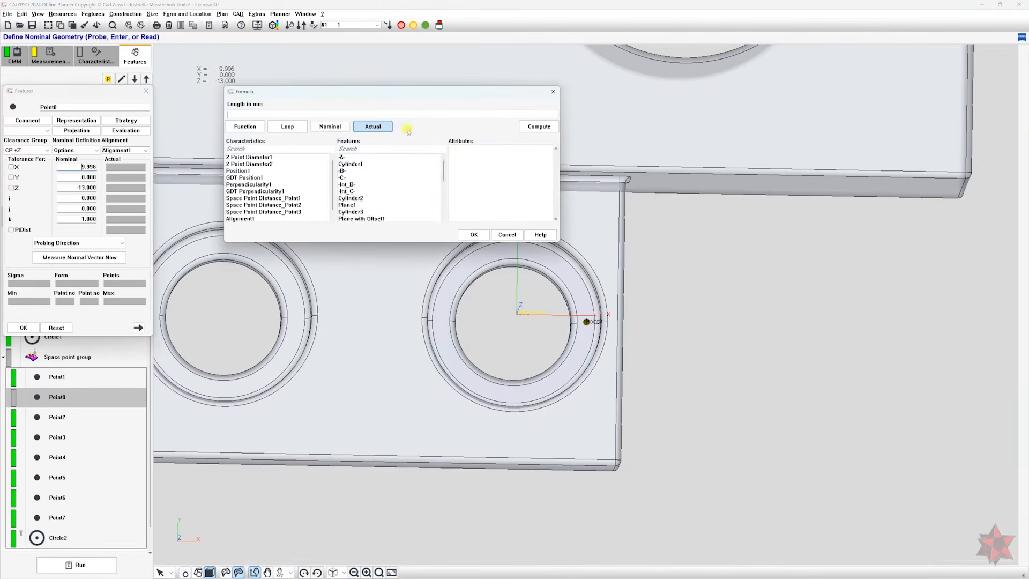